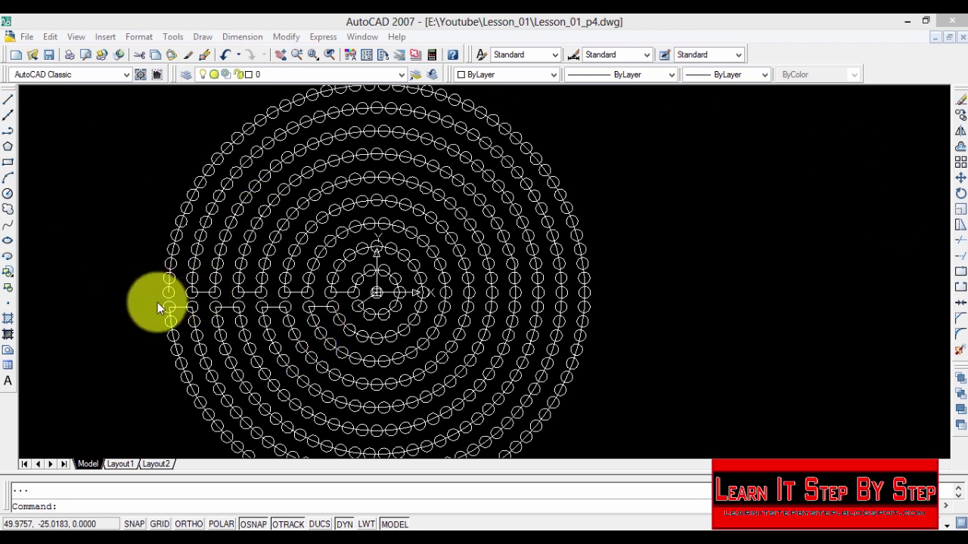
- Start a multiline text in the empty area beside the open end of the outermost ring, entering 0 for the opposite corner
{"action": "left_click", "coordinate": [102, 304]}
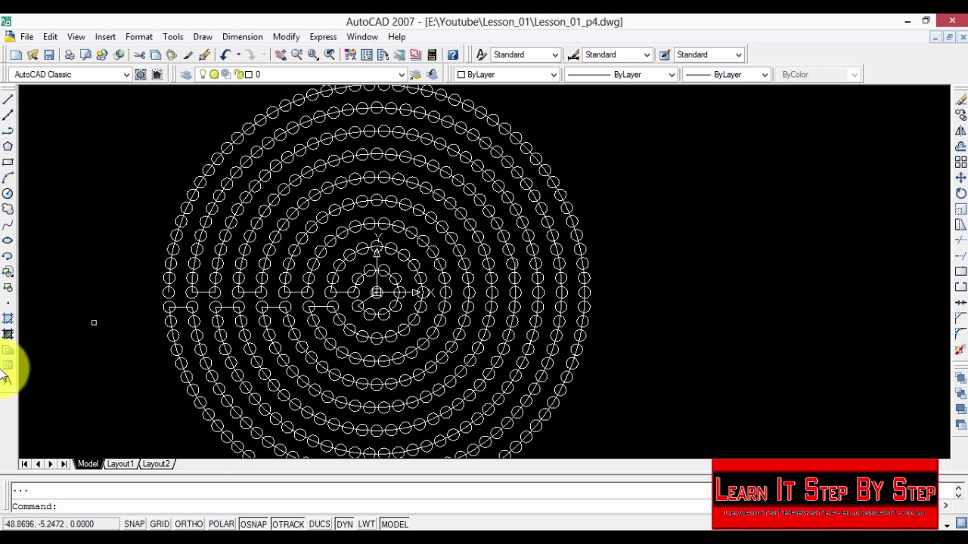
{"action": "scroll", "coordinate": [137, 301], "scroll_direction": "up", "scroll_amount": 3}
{"action": "scroll", "coordinate": [201, 310], "scroll_direction": "up", "scroll_amount": 2}
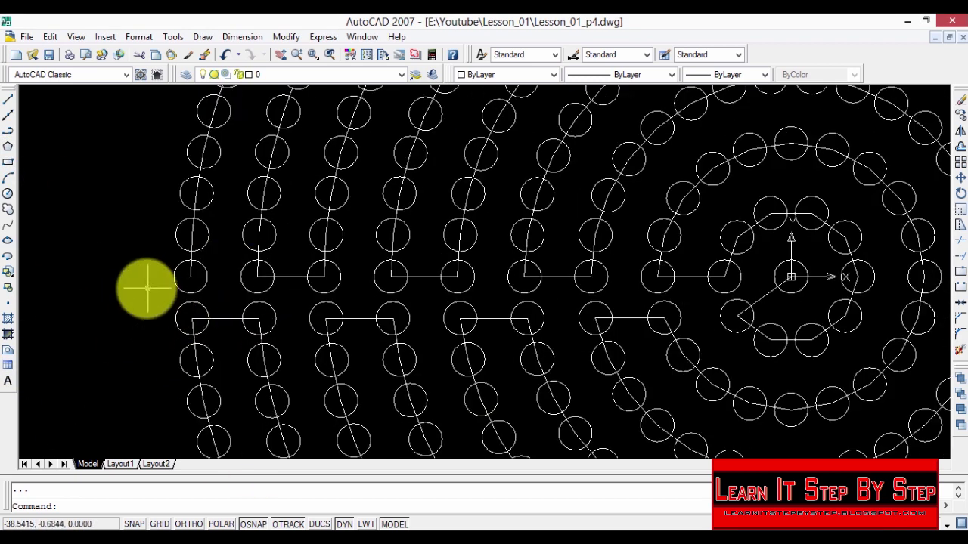
{"action": "scroll", "coordinate": [75, 291], "scroll_direction": "down", "scroll_amount": 2}
{"action": "scroll", "coordinate": [72, 299], "scroll_direction": "down", "scroll_amount": 5}
{"action": "scroll", "coordinate": [61, 304], "scroll_direction": "up", "scroll_amount": 4}
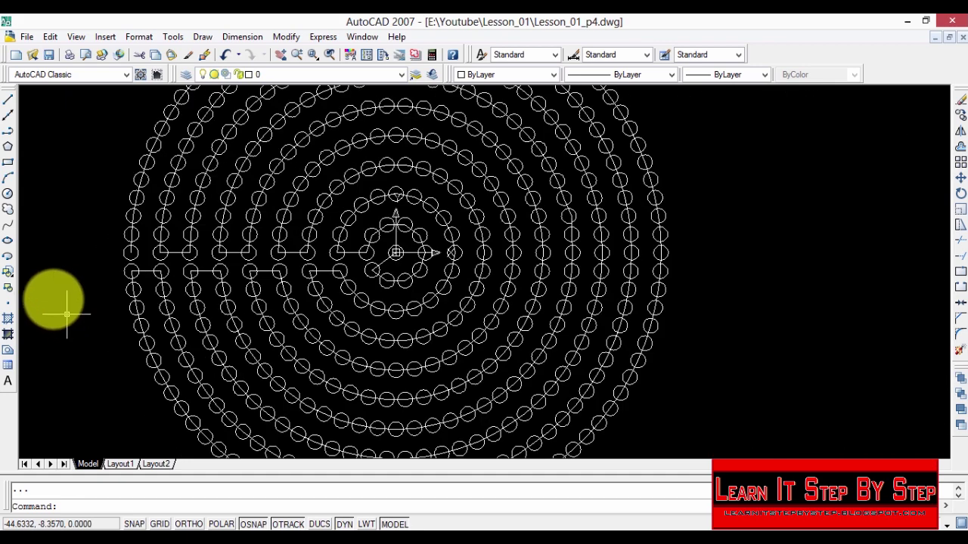
{"action": "scroll", "coordinate": [38, 286], "scroll_direction": "up", "scroll_amount": 4}
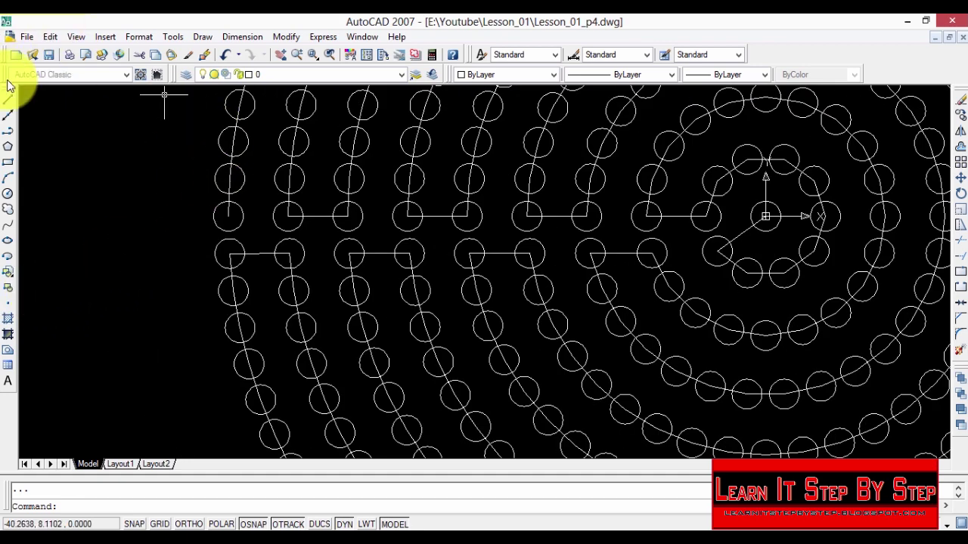
{"action": "left_click", "coordinate": [9, 388]}
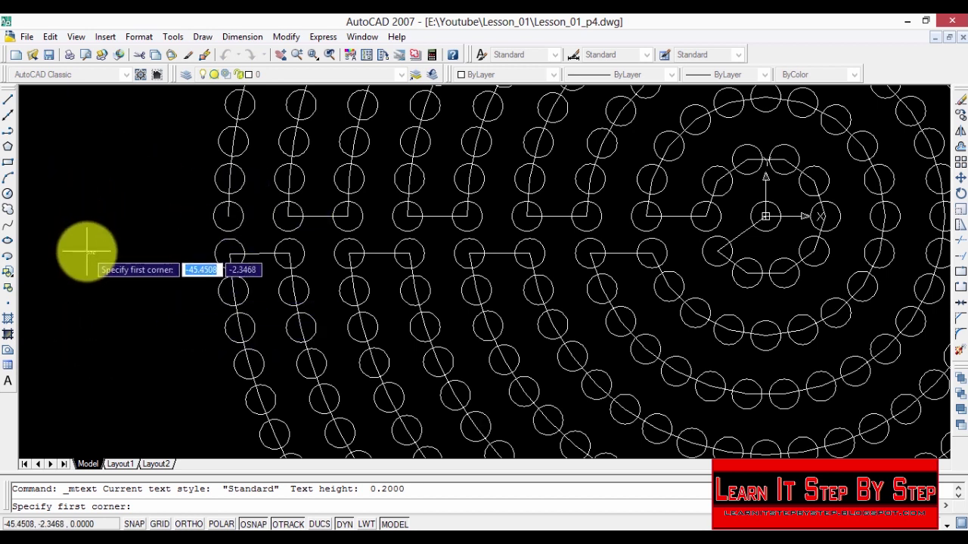
{"action": "left_click", "coordinate": [103, 270]}
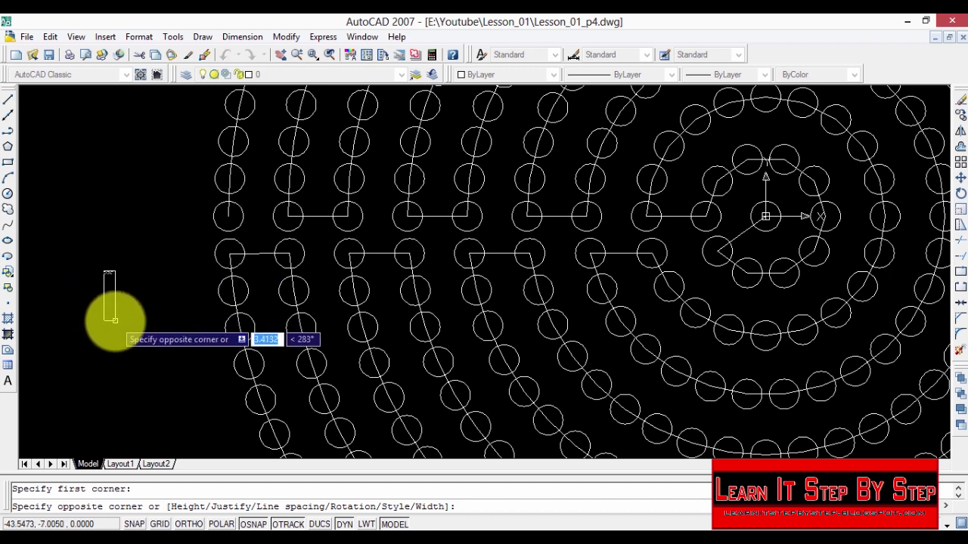
{"action": "type", "text": "0"}
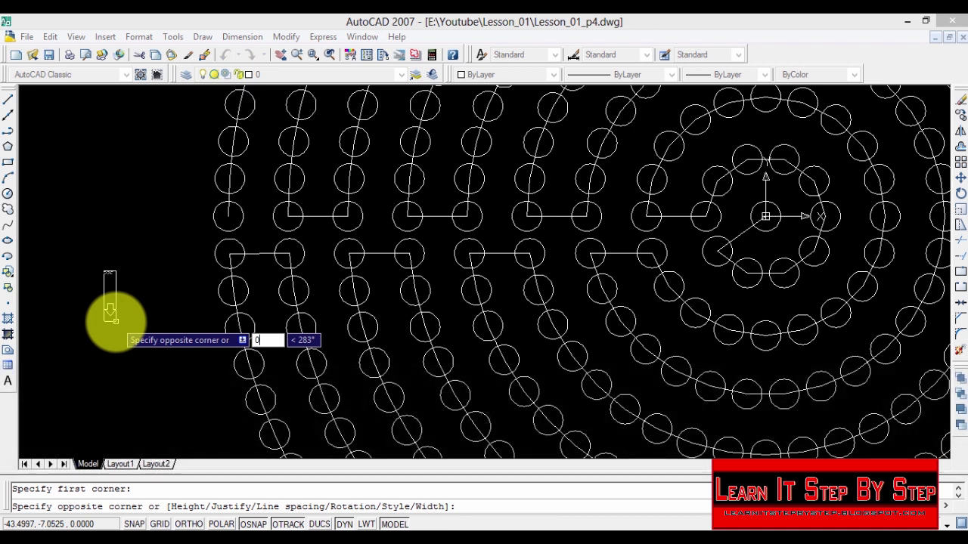
{"action": "key", "text": "Return"}
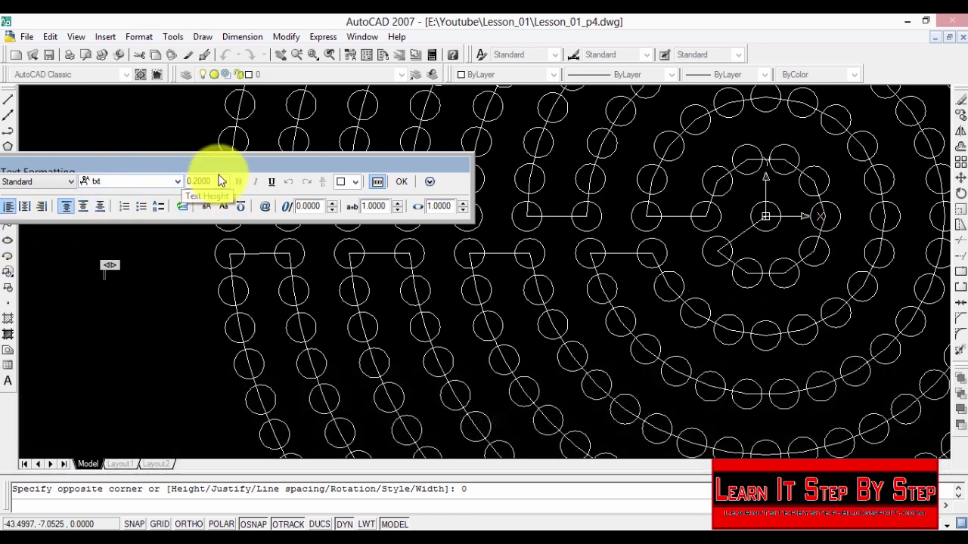
- Set the height of the new multiline text to 1
{"action": "left_click", "coordinate": [229, 182]}
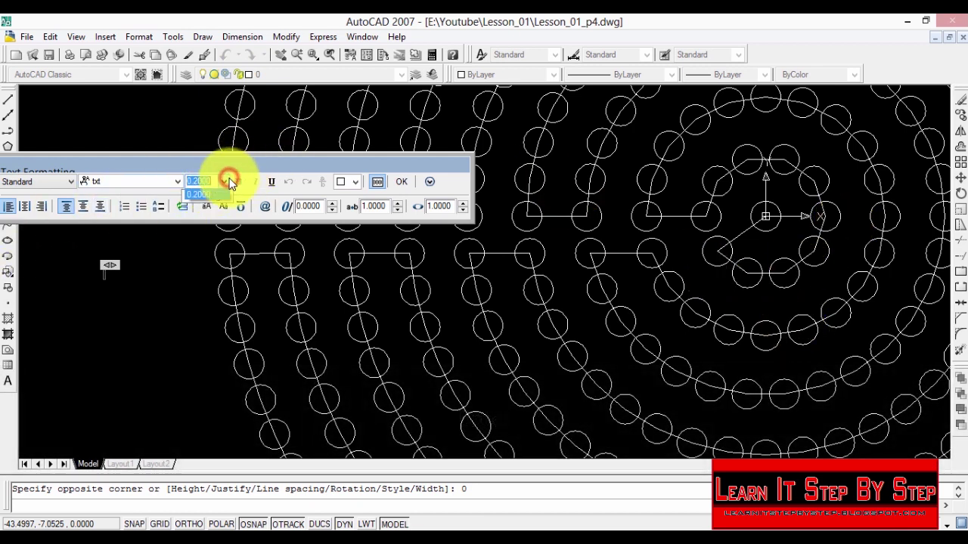
{"action": "type", "text": "1"}
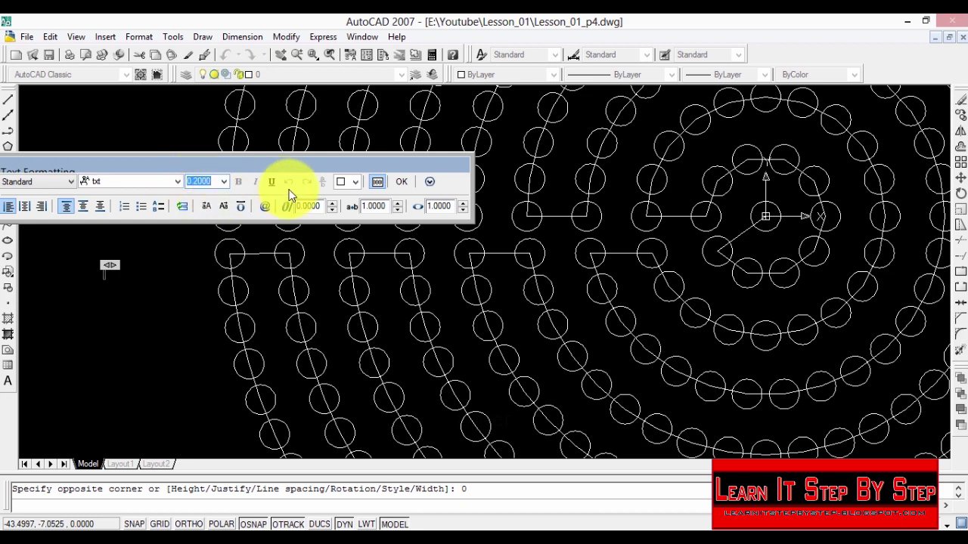
{"action": "key", "text": "Return"}
{"action": "type", "text": "1"}
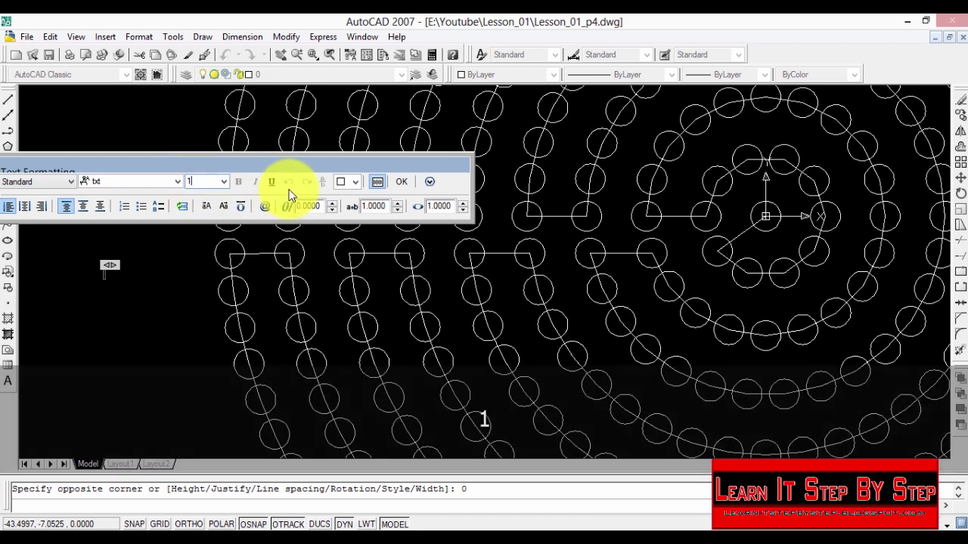
{"action": "left_click", "coordinate": [201, 179]}
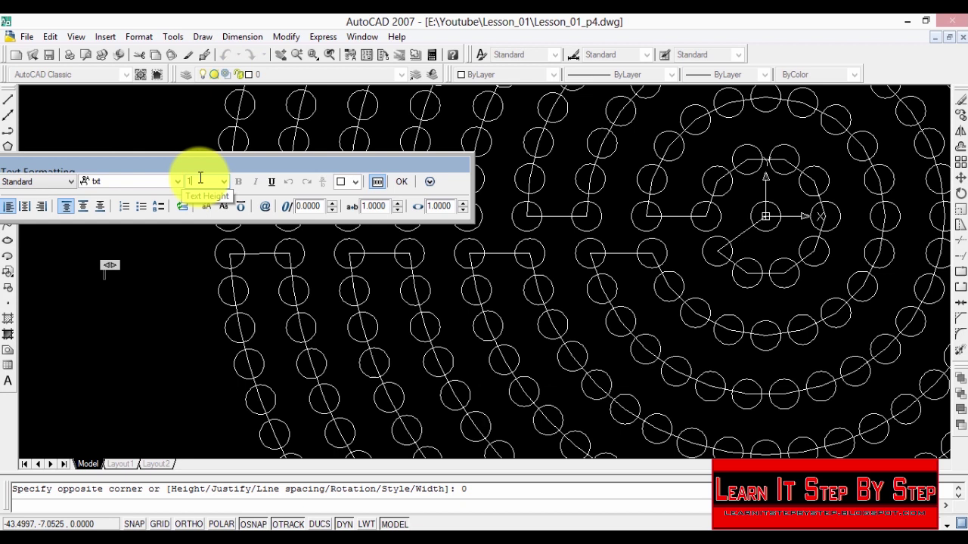
{"action": "left_click", "coordinate": [129, 181]}
{"action": "left_click", "coordinate": [262, 179]}
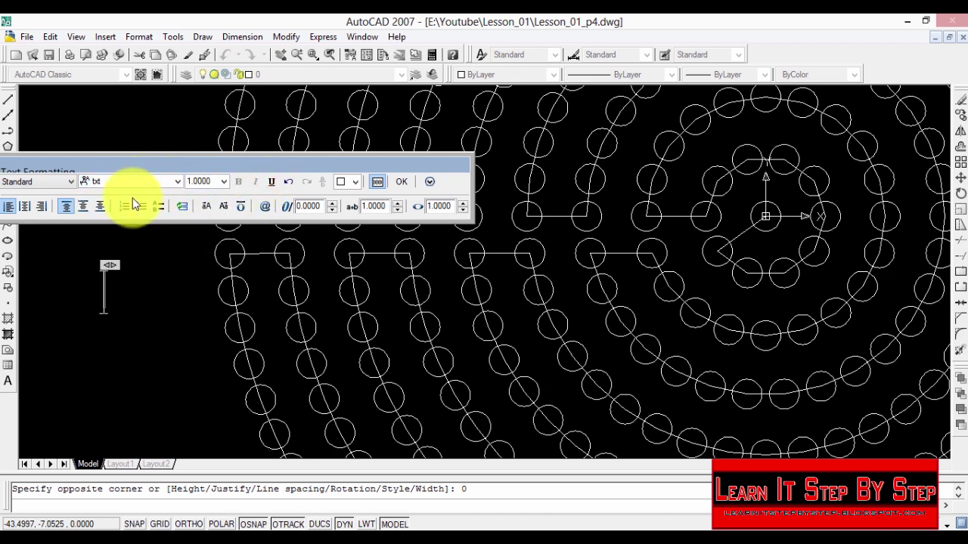
- Enter P1 as the label text and finish the multiline text
{"action": "left_click", "coordinate": [180, 160]}
{"action": "left_click_drag", "start_coordinate": [180, 159], "coordinate": [292, 125]}
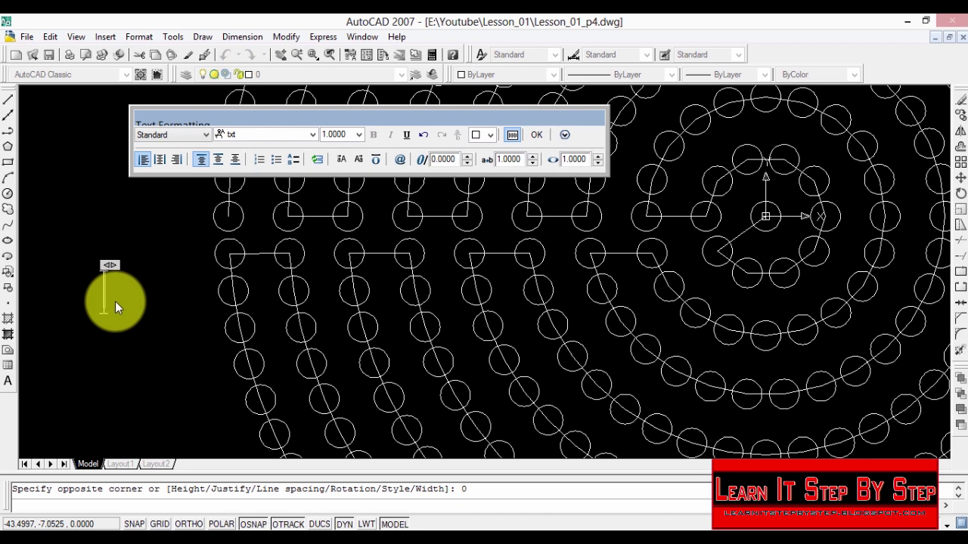
{"action": "key", "text": "shift"}
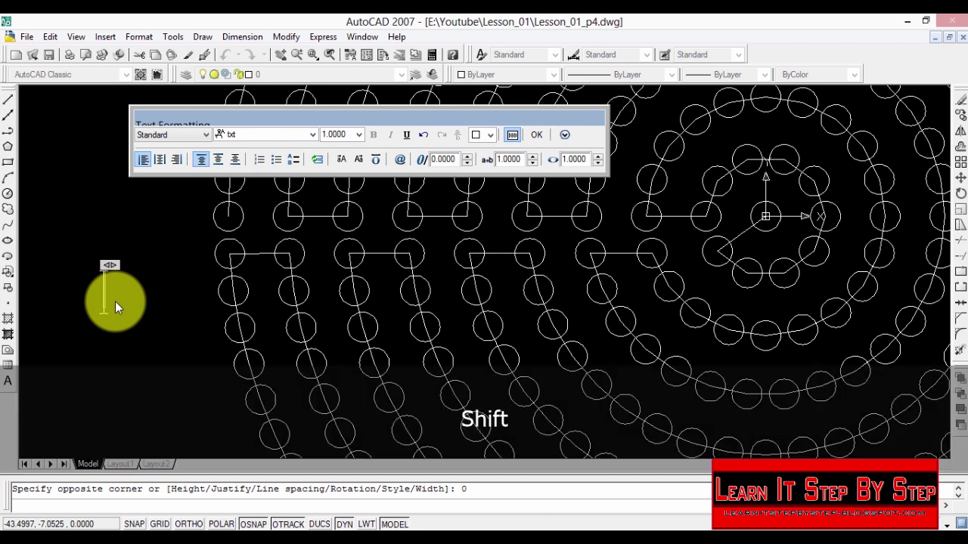
{"action": "type", "text": "P1"}
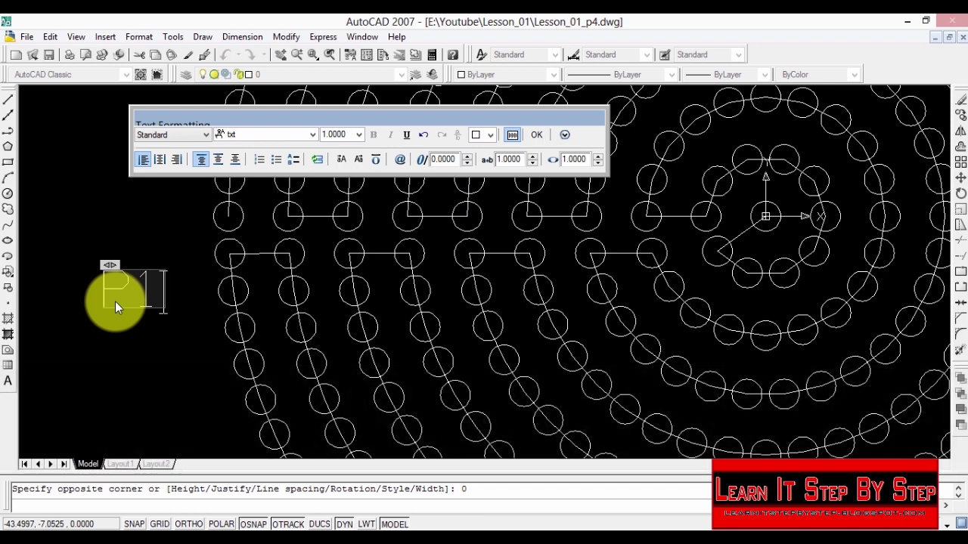
{"action": "double_click", "coordinate": [115, 301]}
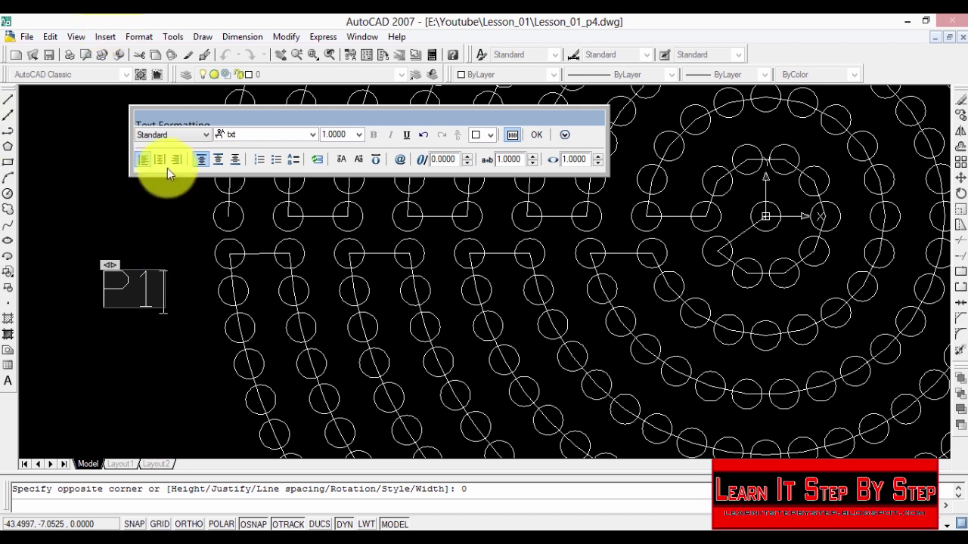
{"action": "left_click", "coordinate": [537, 136]}
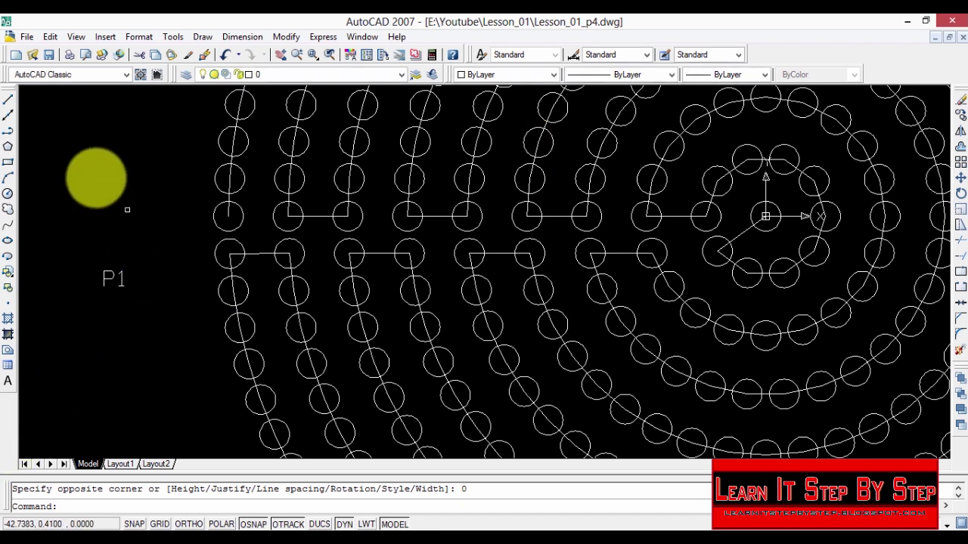
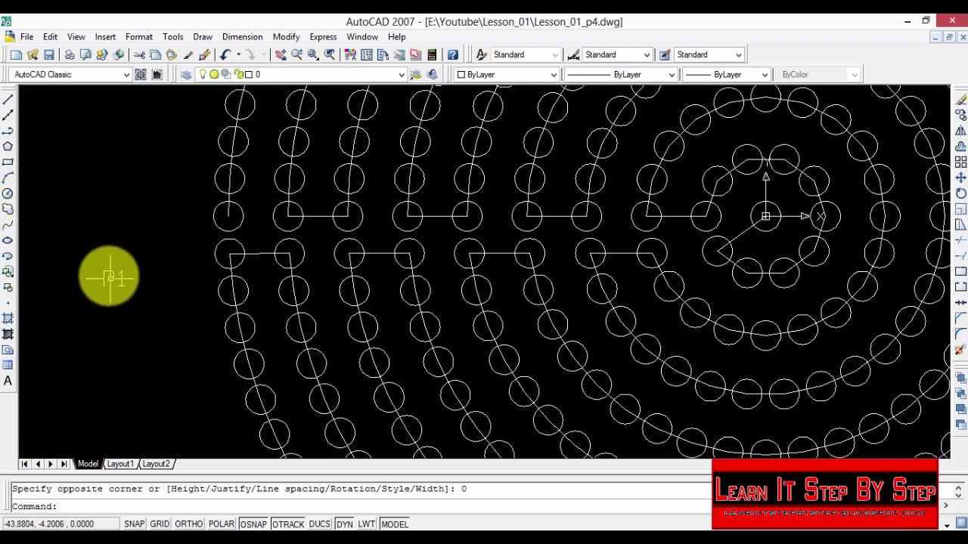
{"action": "left_click", "coordinate": [107, 272]}
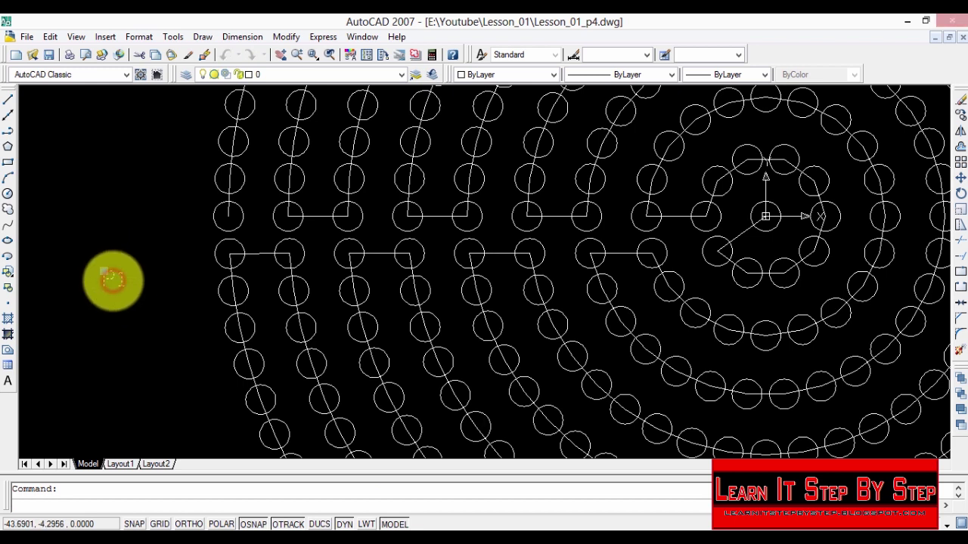
{"action": "double_click", "coordinate": [112, 279]}
{"action": "left_click", "coordinate": [28, 91]}
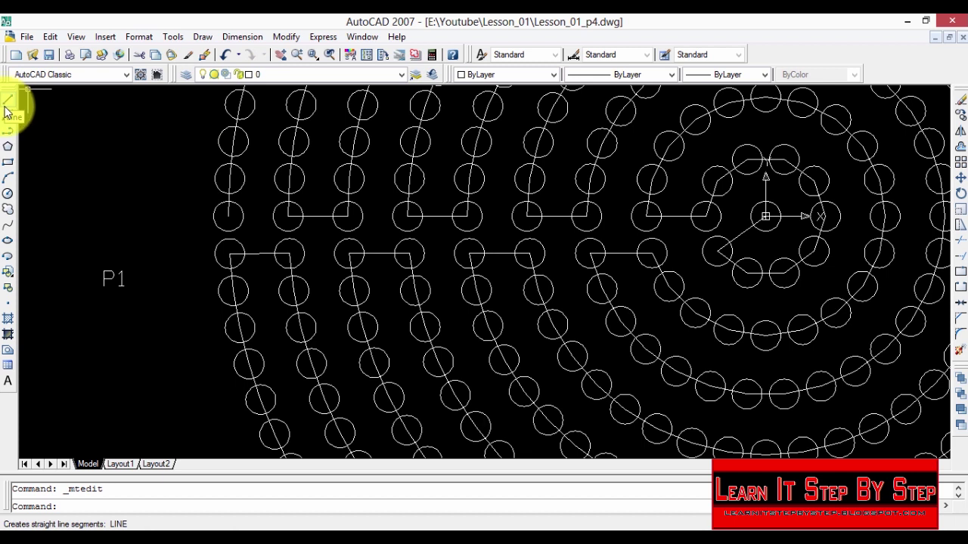
- Draw a line from the centre of the outermost ring's end circle to the insertion point of the P1 text
{"action": "left_click", "coordinate": [7, 101]}
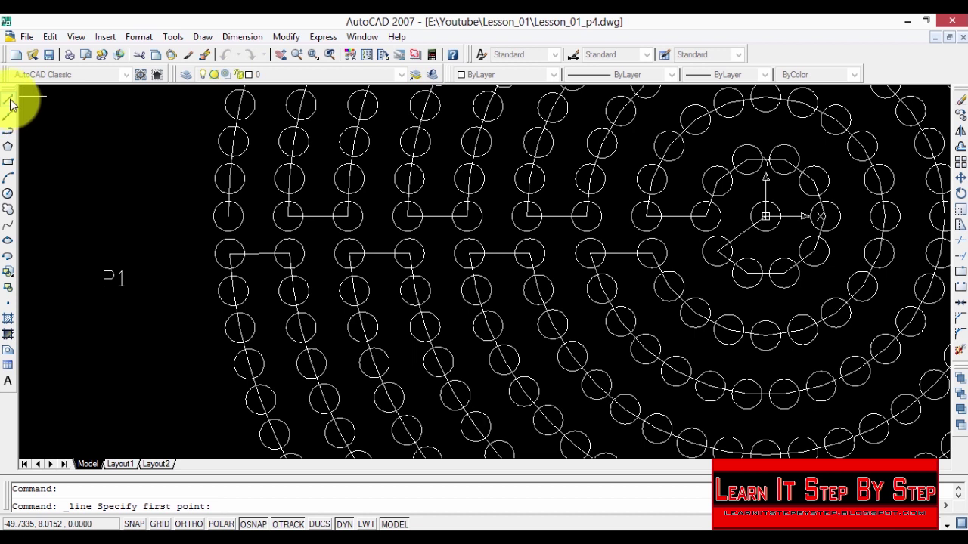
{"action": "left_click", "coordinate": [227, 218]}
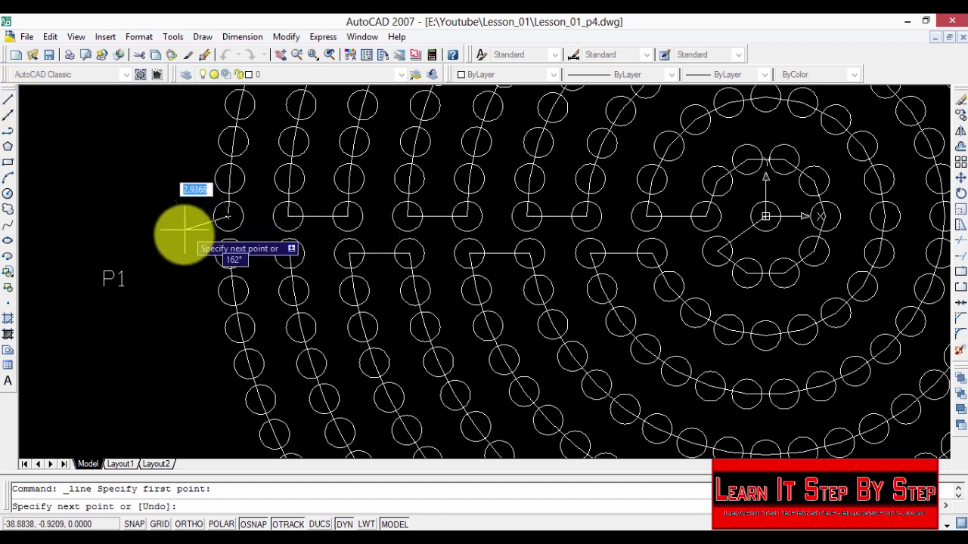
{"action": "left_click", "coordinate": [104, 271]}
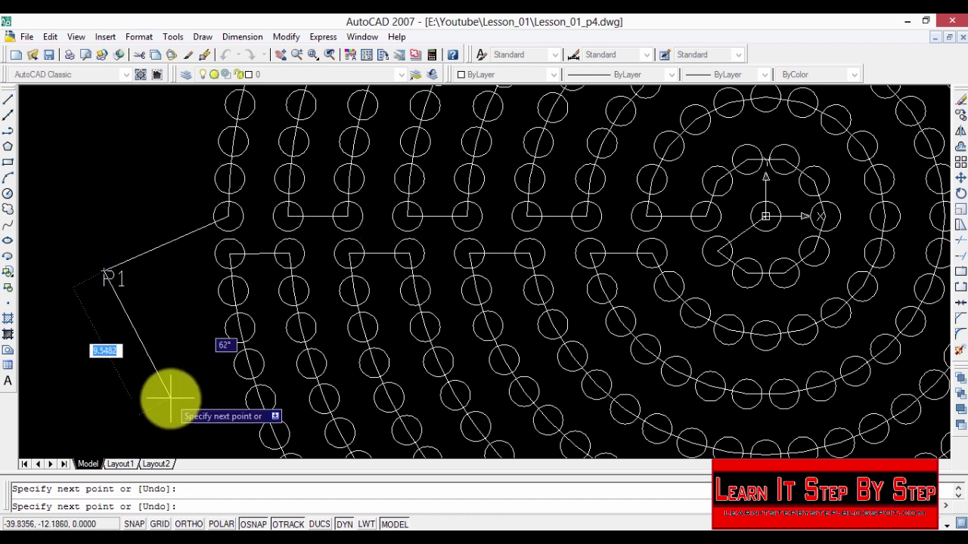
{"action": "key", "text": "Return"}
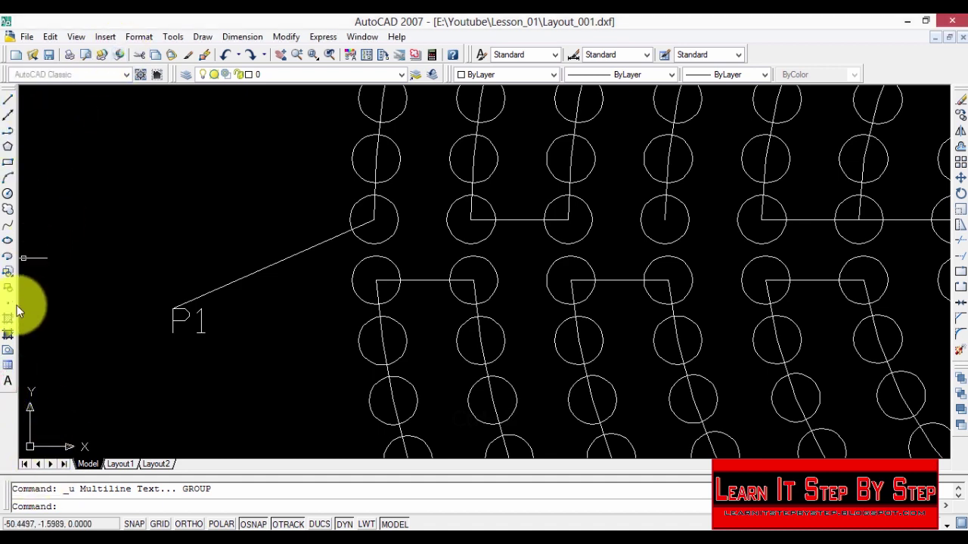
- Start a multiline text between the ends of the third and fourth rings from the outside, entering 0 for the opposite corner
{"action": "left_click", "coordinate": [9, 366]}
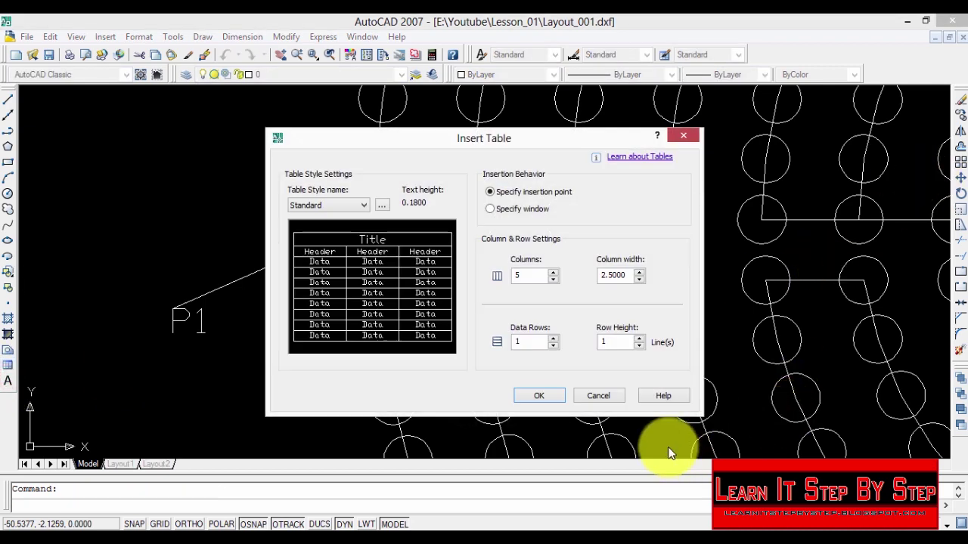
{"action": "left_click", "coordinate": [601, 395]}
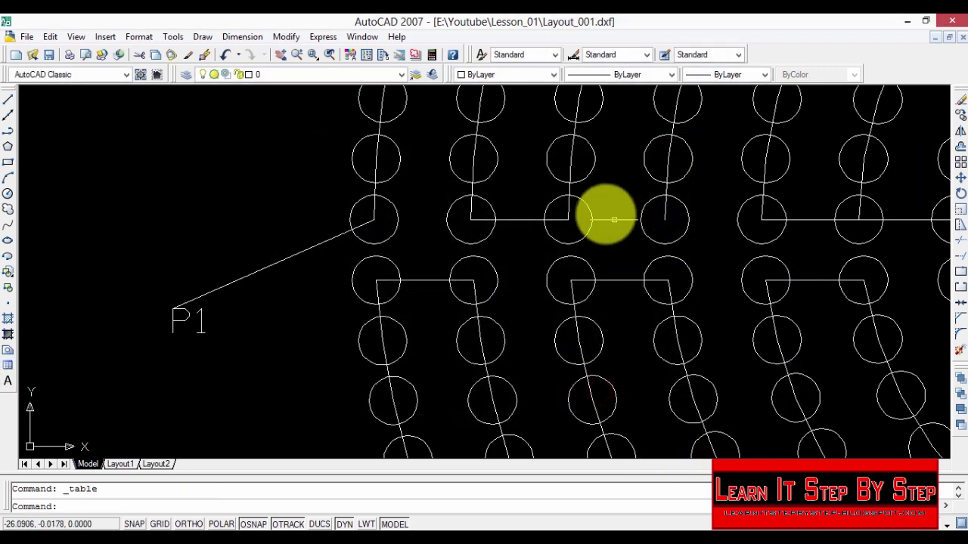
{"action": "key", "text": "t"}
{"action": "key", "text": "Return"}
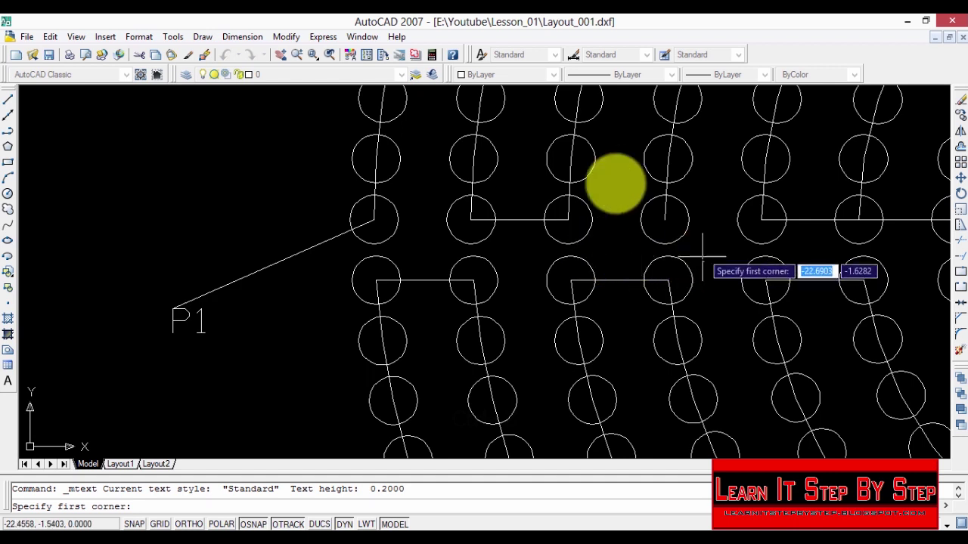
{"action": "left_click", "coordinate": [608, 261]}
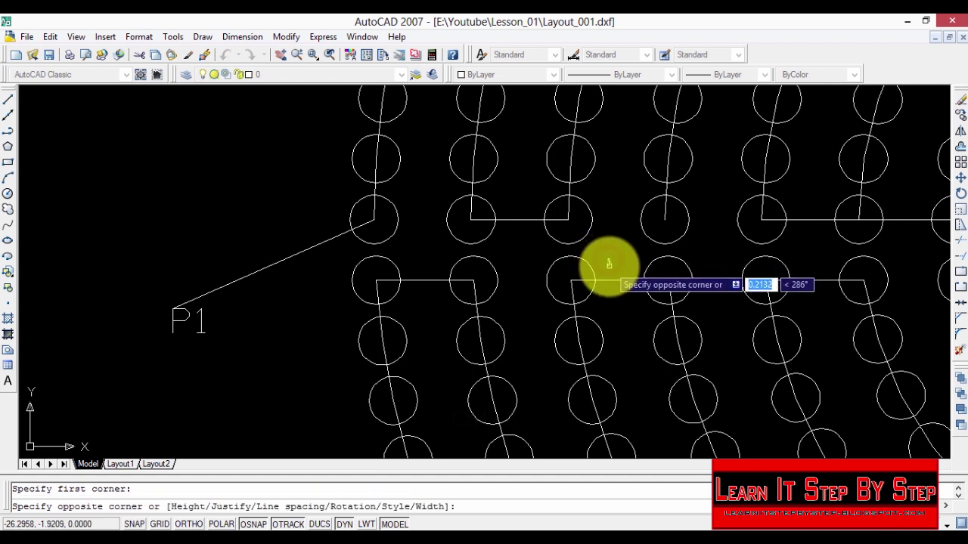
{"action": "type", "text": "0"}
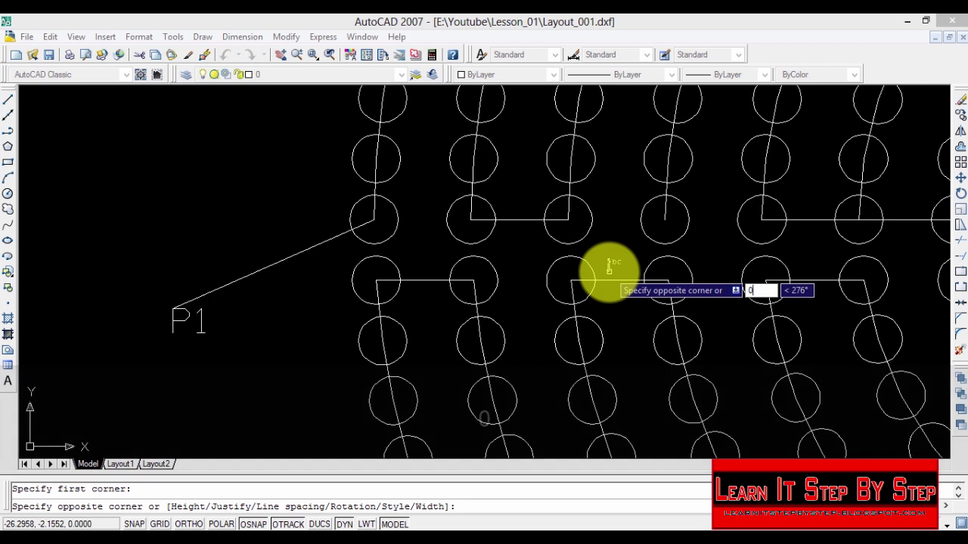
{"action": "key", "text": "Return"}
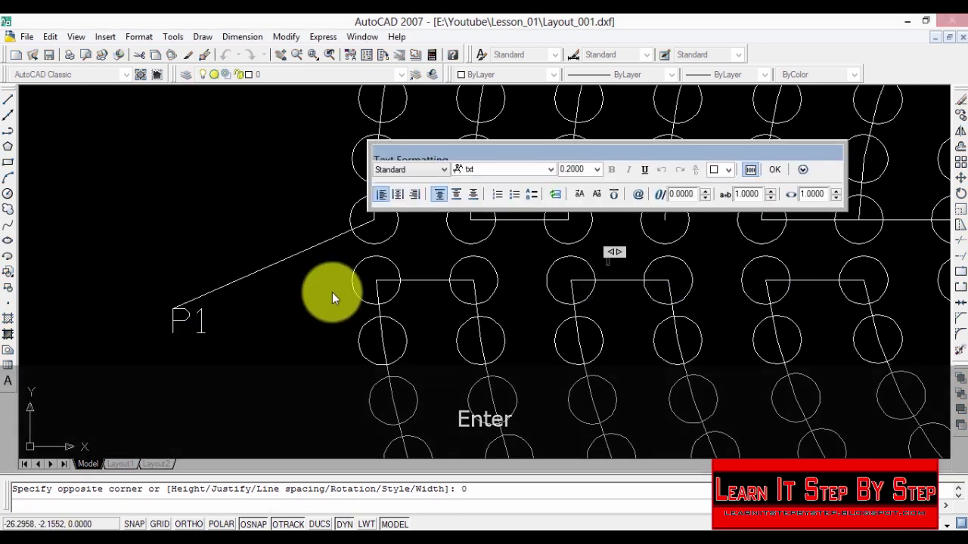
- Set the text height to 1, enter P2 as the label and finish the multiline text
{"action": "left_click", "coordinate": [592, 170]}
{"action": "left_click", "coordinate": [596, 169]}
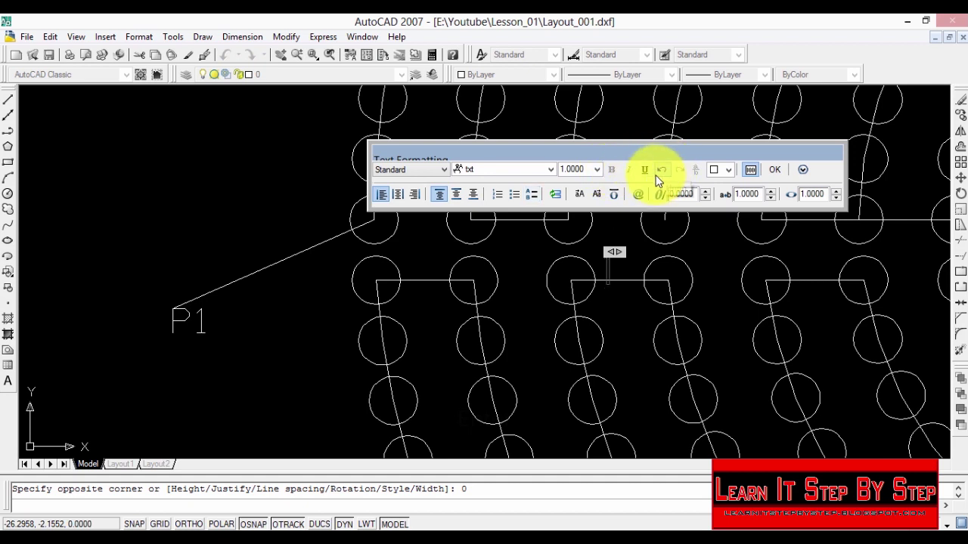
{"action": "key", "text": "BackSpace"}
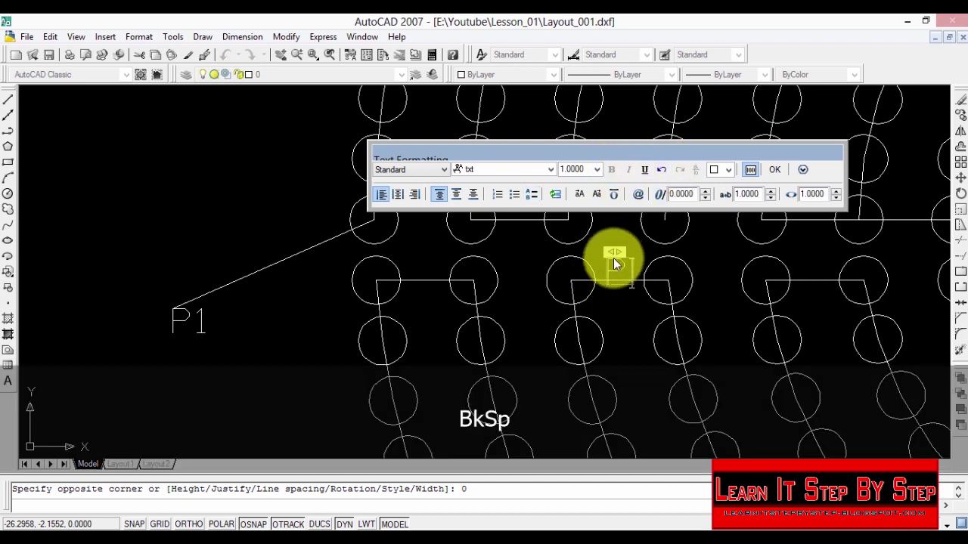
{"action": "type", "text": "2"}
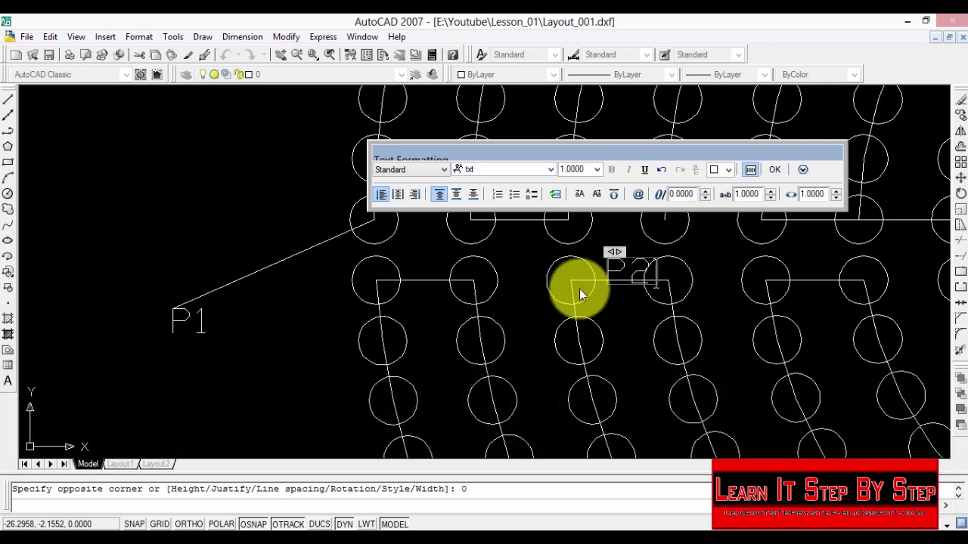
{"action": "left_click", "coordinate": [774, 169]}
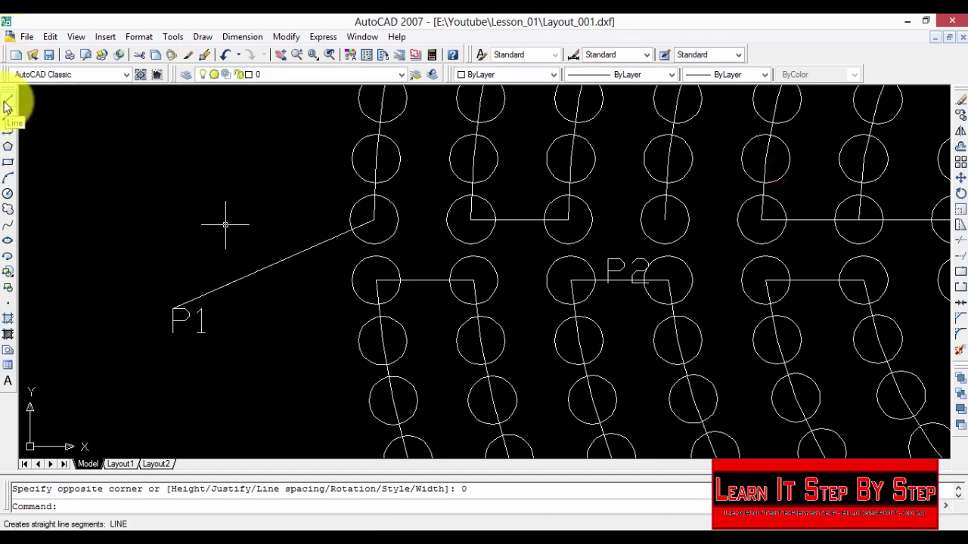
- Draw a line from the centre of the fourth ring's end circle to the insertion point of the P2 text
{"action": "left_click", "coordinate": [6, 106]}
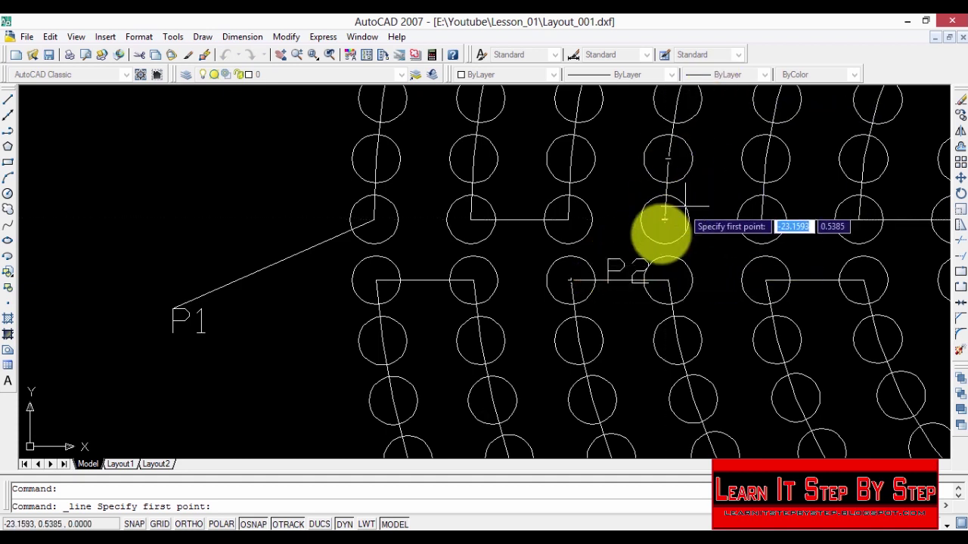
{"action": "left_click", "coordinate": [664, 222]}
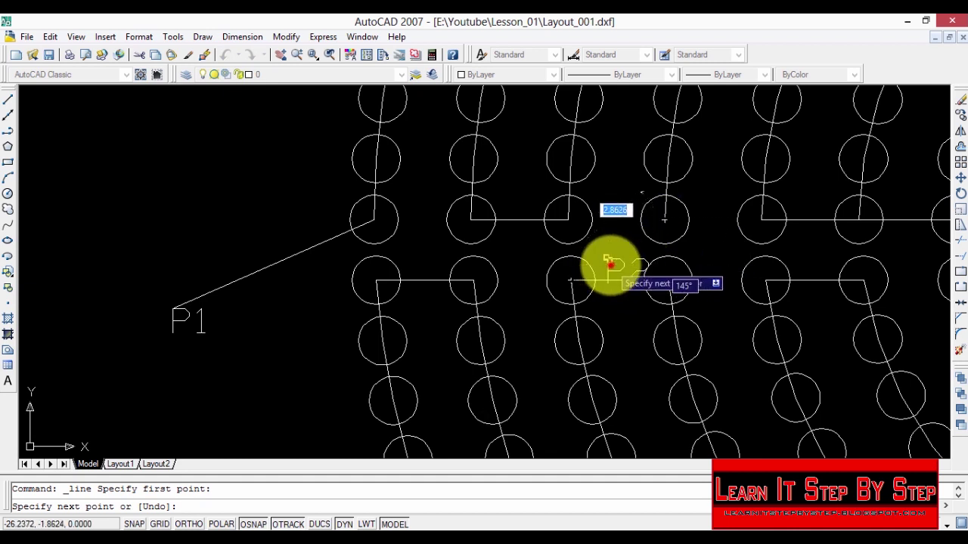
{"action": "left_click", "coordinate": [609, 265]}
{"action": "key", "text": "Return"}
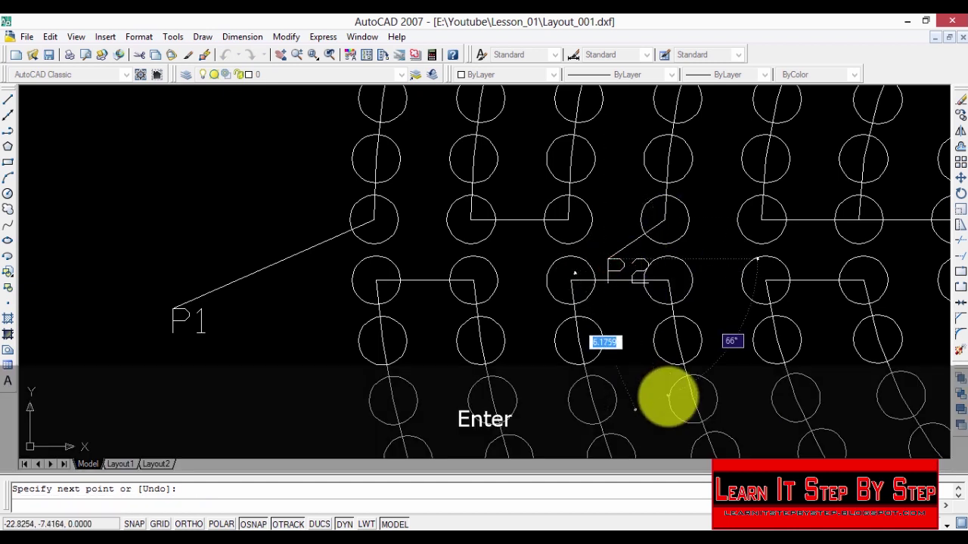
{"action": "scroll", "coordinate": [594, 361], "scroll_direction": "down", "scroll_amount": 2}
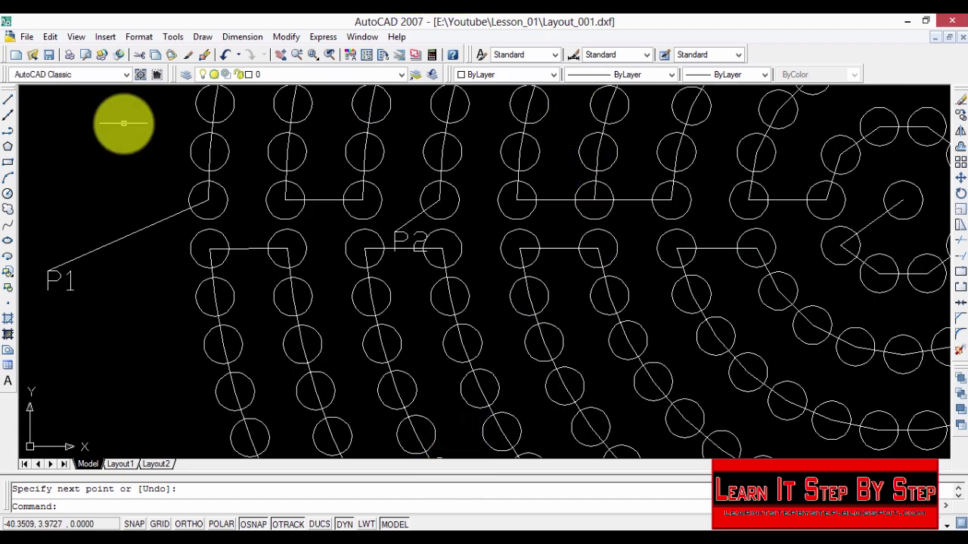
- Examine the connecting lines through the circles around all the rings of the layout, including the innermost ones
{"action": "scroll", "coordinate": [129, 117], "scroll_direction": "up", "scroll_amount": 3}
{"action": "scroll", "coordinate": [718, 276], "scroll_direction": "down", "scroll_amount": 2}
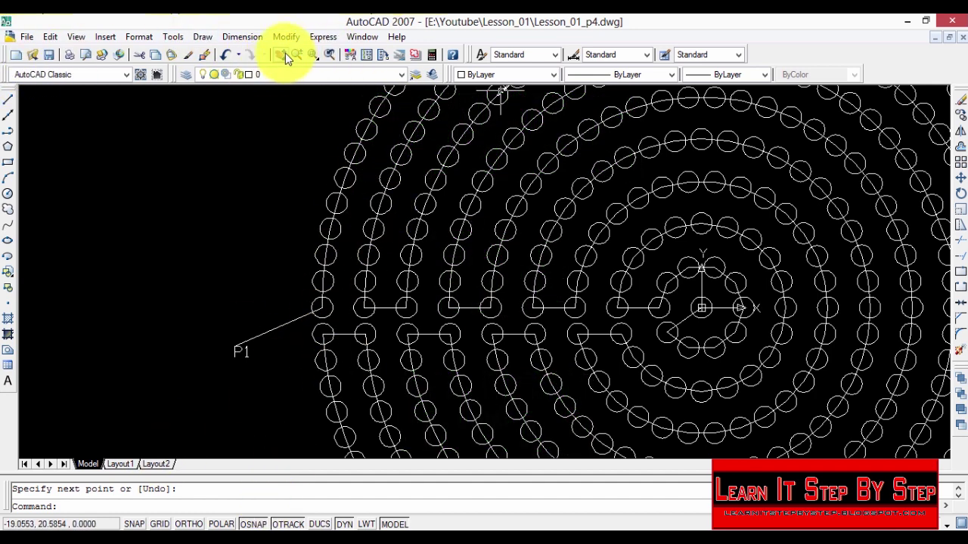
{"action": "left_click", "coordinate": [281, 55]}
{"action": "scroll", "coordinate": [287, 158], "scroll_direction": "up", "scroll_amount": 4}
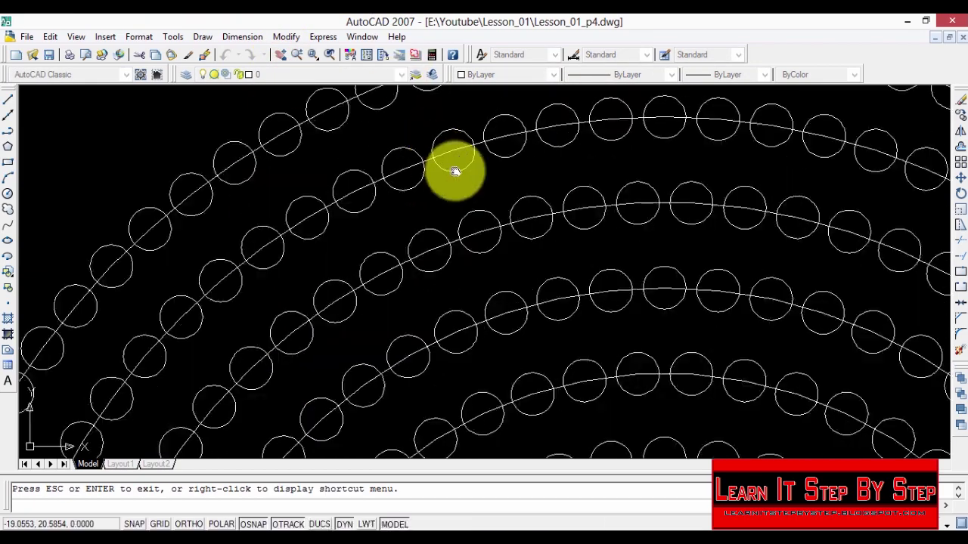
{"action": "mouse_move", "coordinate": [590, 145]}
{"action": "left_mouse_down"}
{"action": "mouse_move", "coordinate": [204, 250]}
{"action": "mouse_move", "coordinate": [454, 401]}
{"action": "left_mouse_up"}
{"action": "left_click_drag", "start_coordinate": [499, 357], "coordinate": [362, 146]}
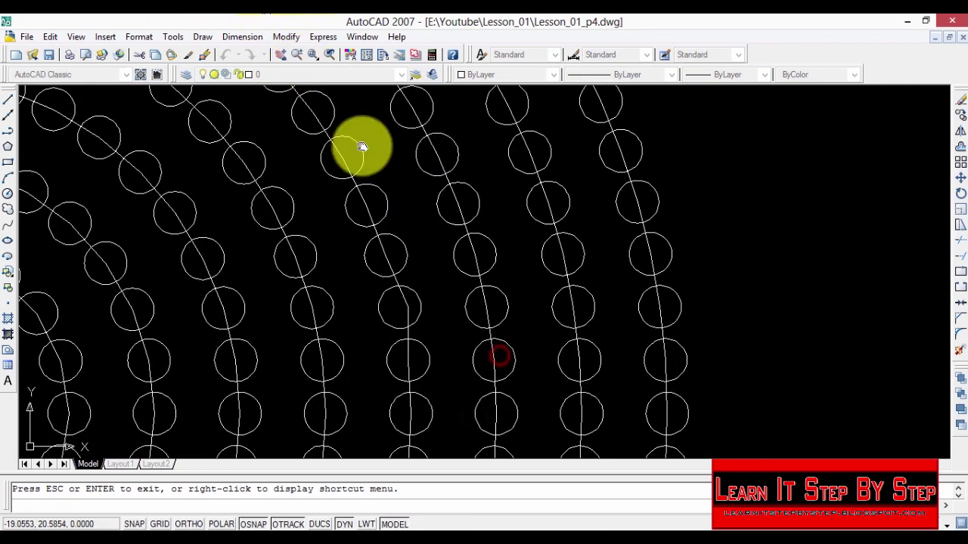
{"action": "left_click_drag", "start_coordinate": [530, 388], "coordinate": [828, 21]}
{"action": "left_click", "coordinate": [462, 477]}
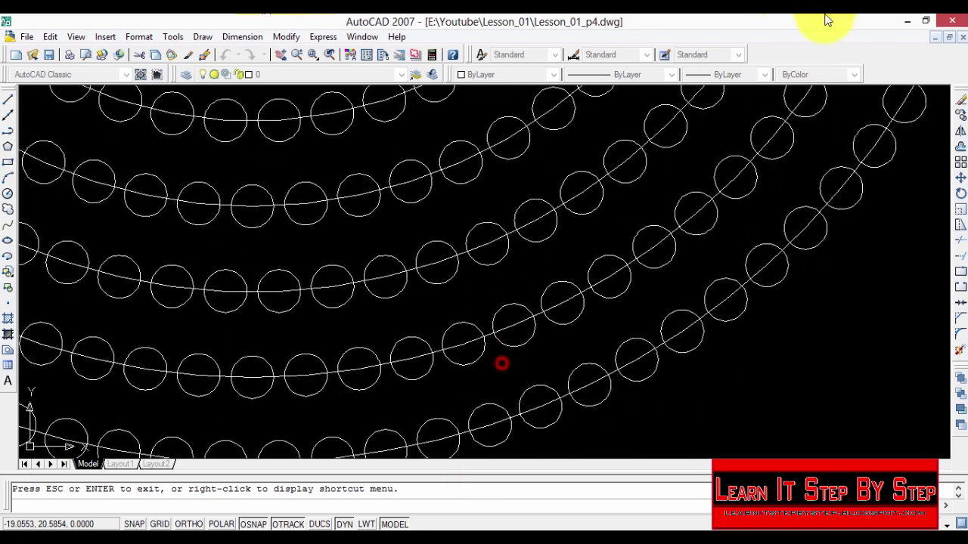
{"action": "left_click_drag", "start_coordinate": [423, 313], "coordinate": [439, 345]}
{"action": "mouse_move", "coordinate": [457, 310]}
{"action": "left_mouse_down"}
{"action": "mouse_move", "coordinate": [401, 520]}
{"action": "mouse_move", "coordinate": [453, 277]}
{"action": "mouse_move", "coordinate": [443, 525]}
{"action": "mouse_move", "coordinate": [449, 492]}
{"action": "left_mouse_up"}
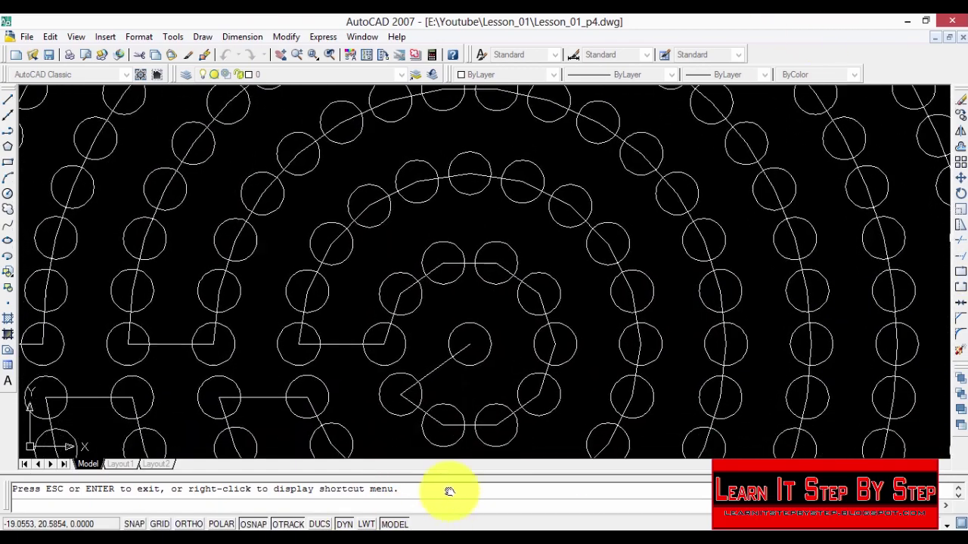
{"action": "middle_click", "coordinate": [287, 189]}
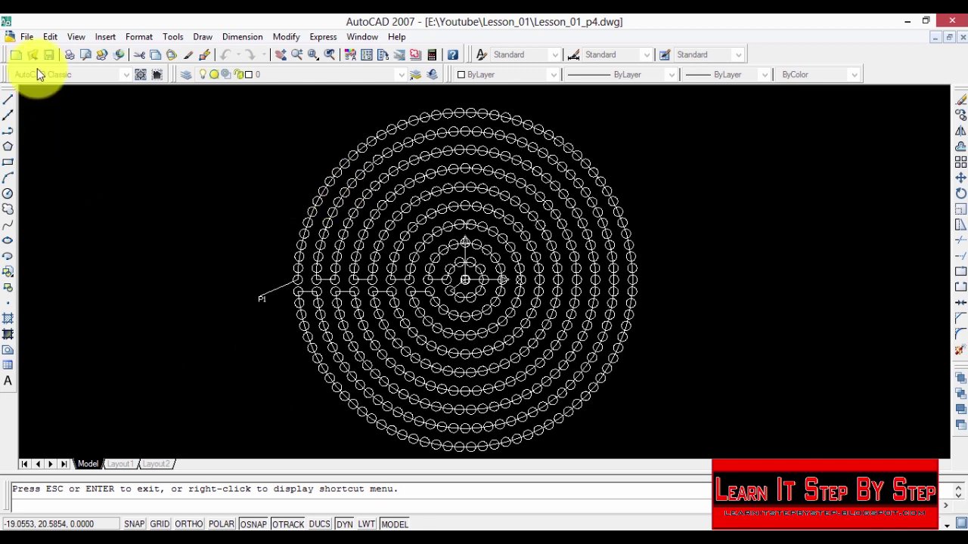
- Save a copy of the drawing as Lesson_01_p5.dwg in the Lesson_01 folder
{"action": "left_click", "coordinate": [25, 37]}
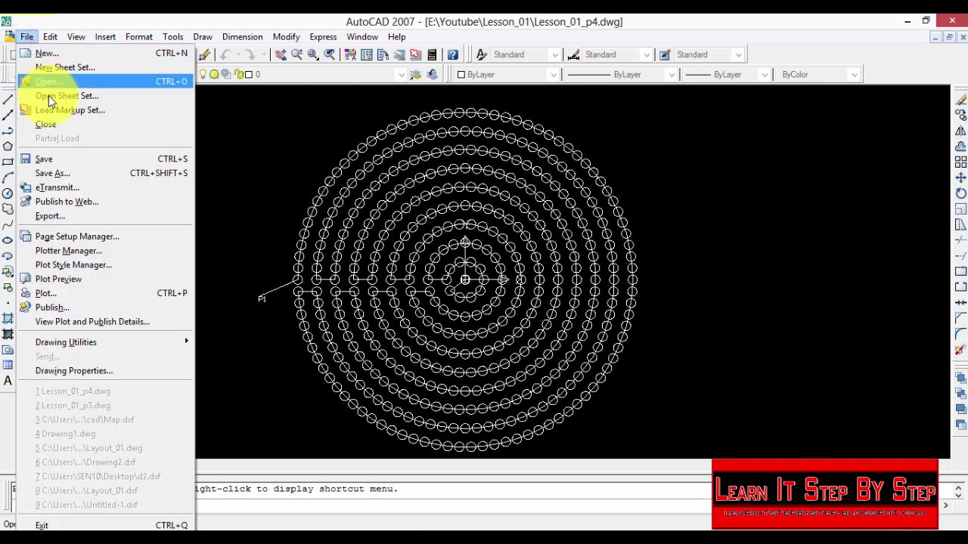
{"action": "left_click", "coordinate": [80, 173]}
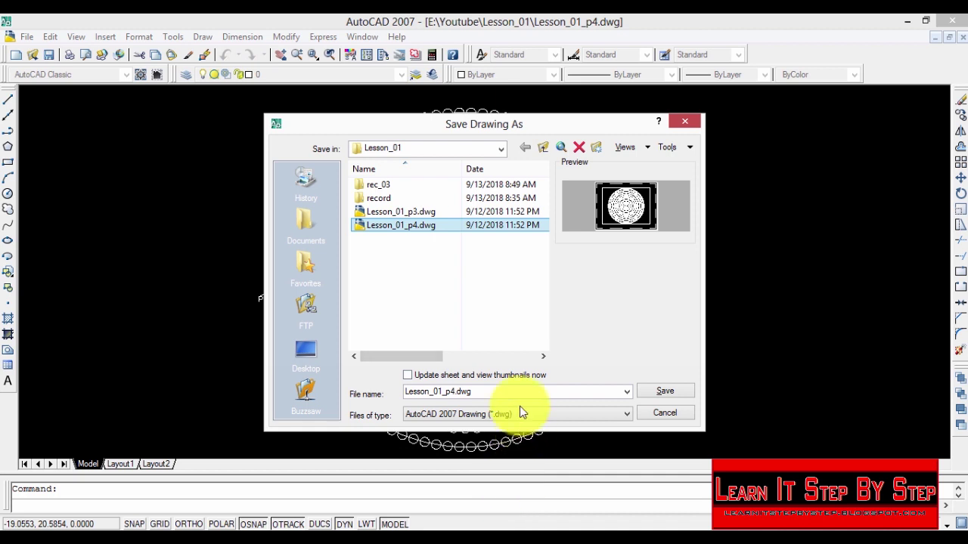
{"action": "left_click", "coordinate": [495, 393]}
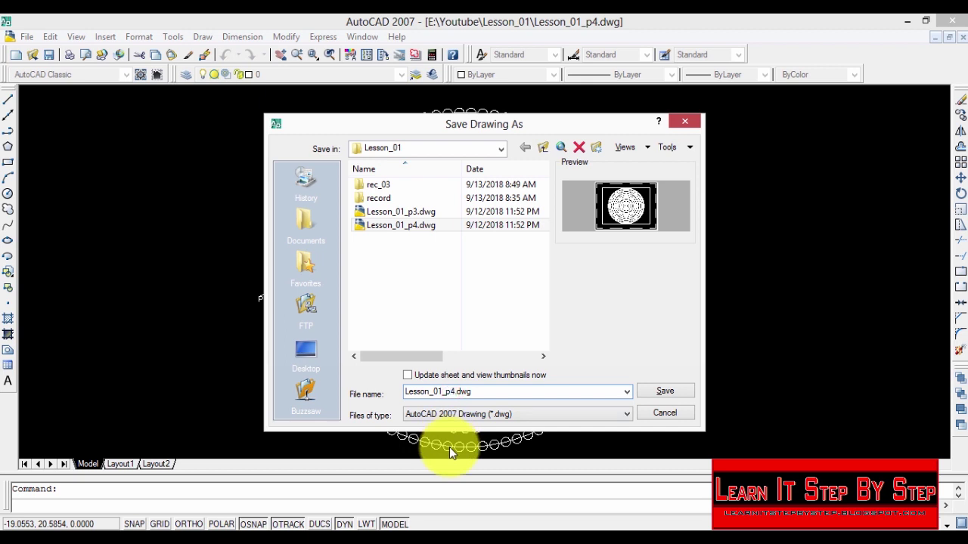
{"action": "key", "text": "Right"}
{"action": "key", "text": "BackSpace"}
{"action": "type", "text": "5"}
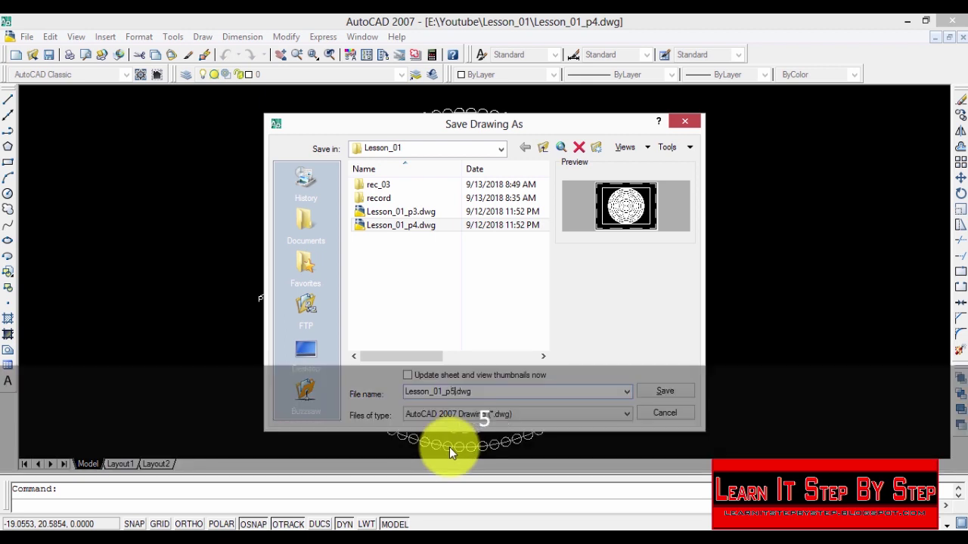
{"action": "left_click", "coordinate": [371, 274]}
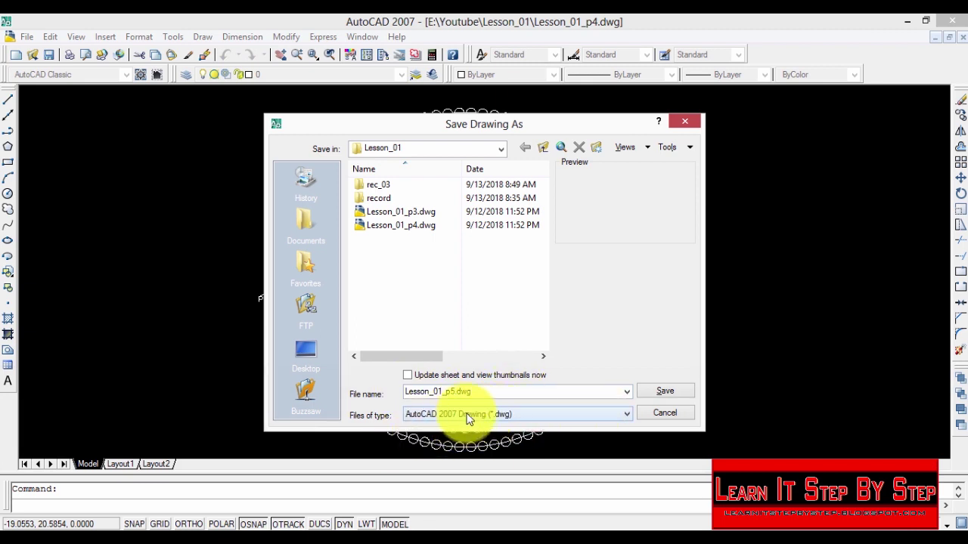
{"action": "left_click", "coordinate": [667, 393]}
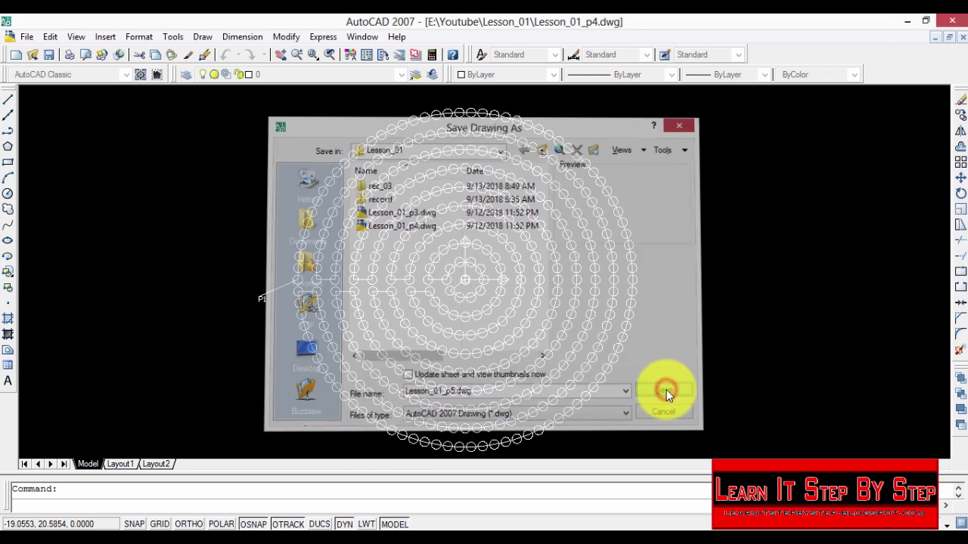
- Save the drawing as Layout_001 in AutoCAD 2007 DXF format in the Lesson_01 folder
{"action": "left_click", "coordinate": [27, 36]}
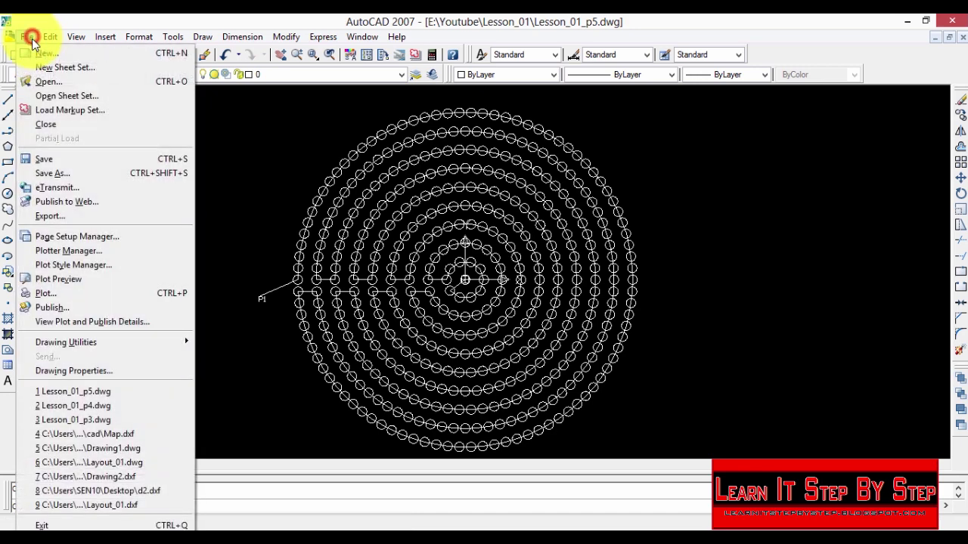
{"action": "left_click", "coordinate": [91, 180]}
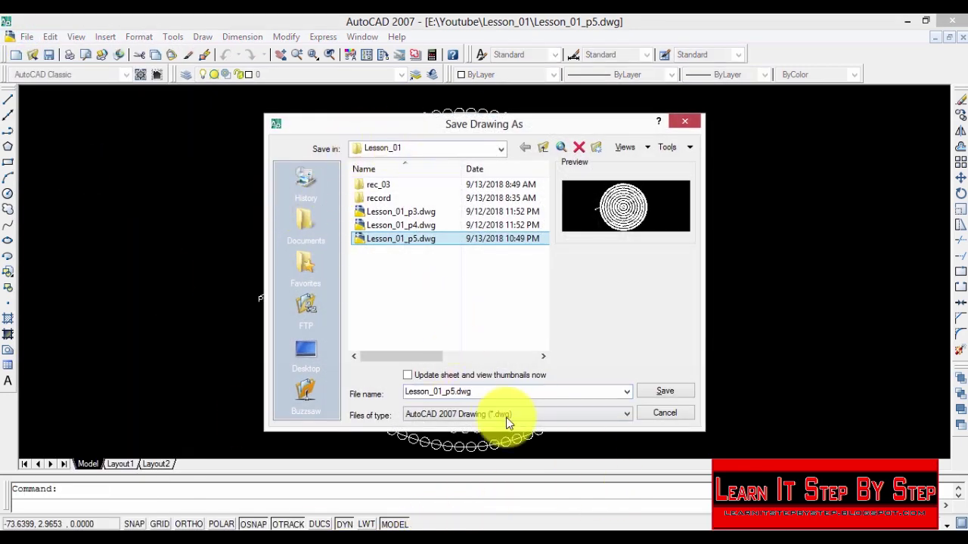
{"action": "left_click", "coordinate": [491, 388]}
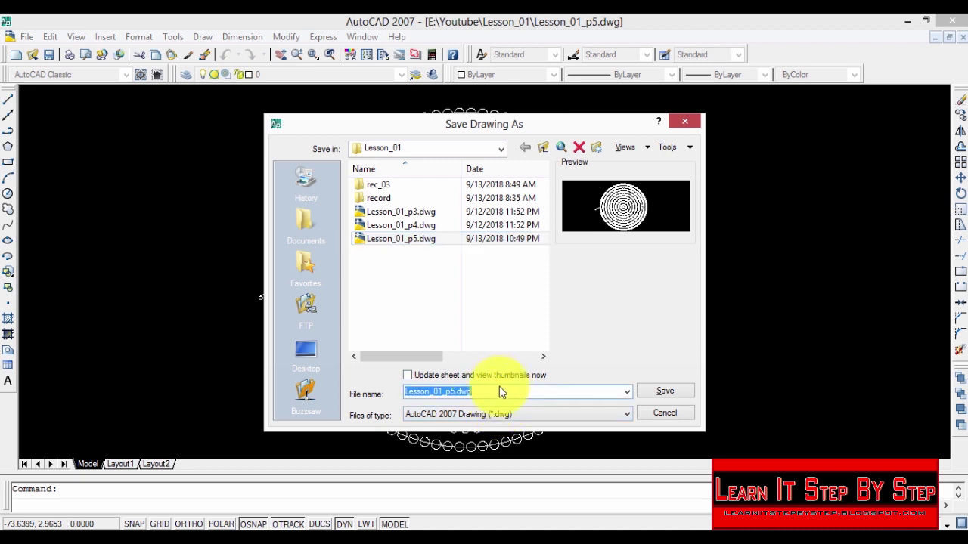
{"action": "type", "text": "D"}
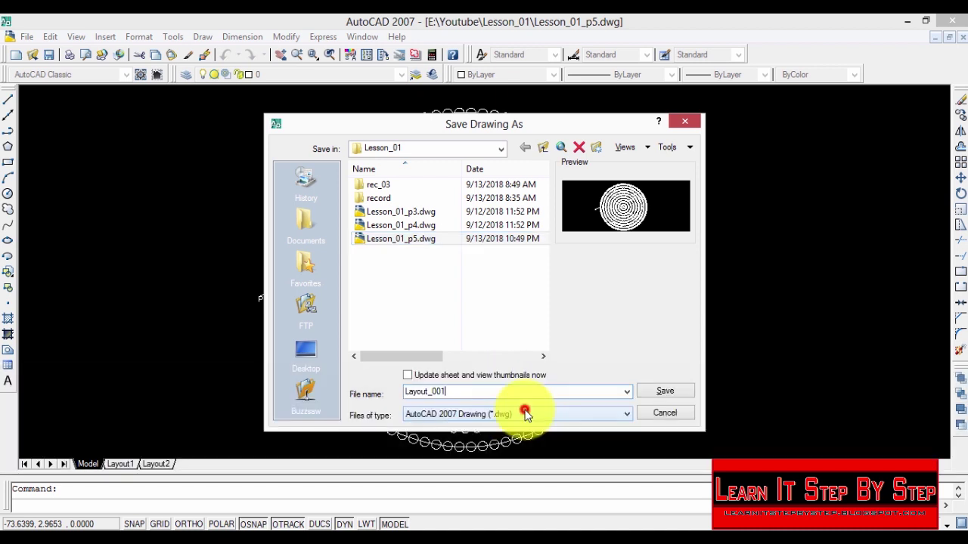
{"action": "left_click", "coordinate": [527, 414]}
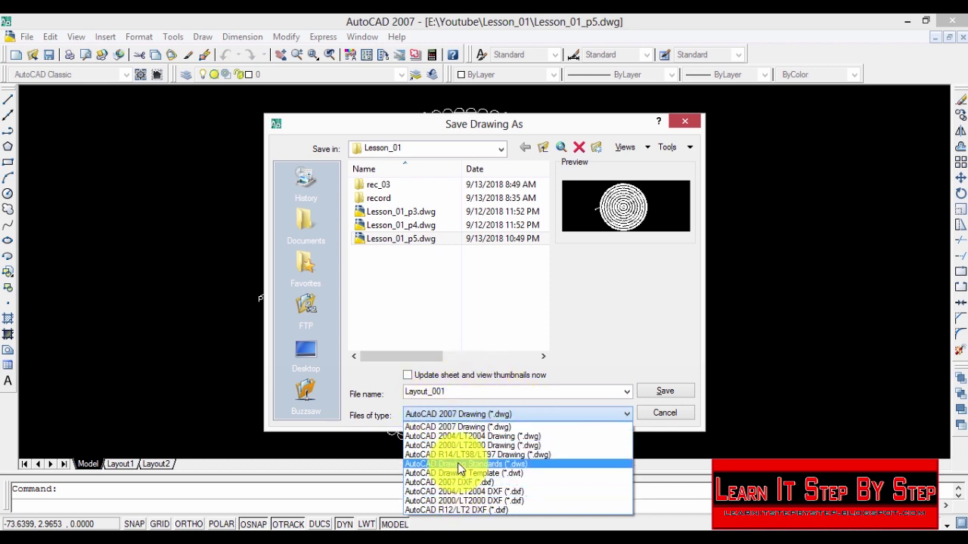
{"action": "left_click", "coordinate": [506, 484]}
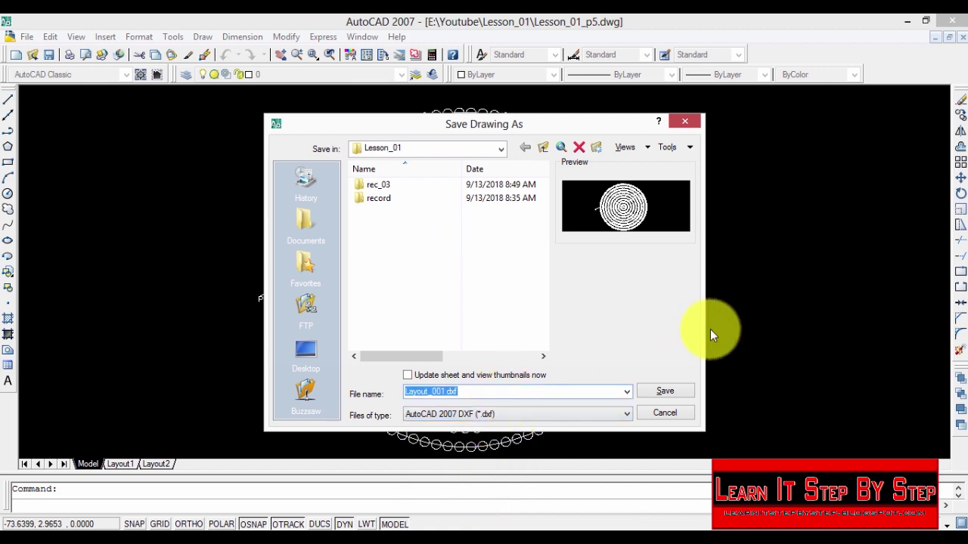
{"action": "left_click", "coordinate": [676, 388]}
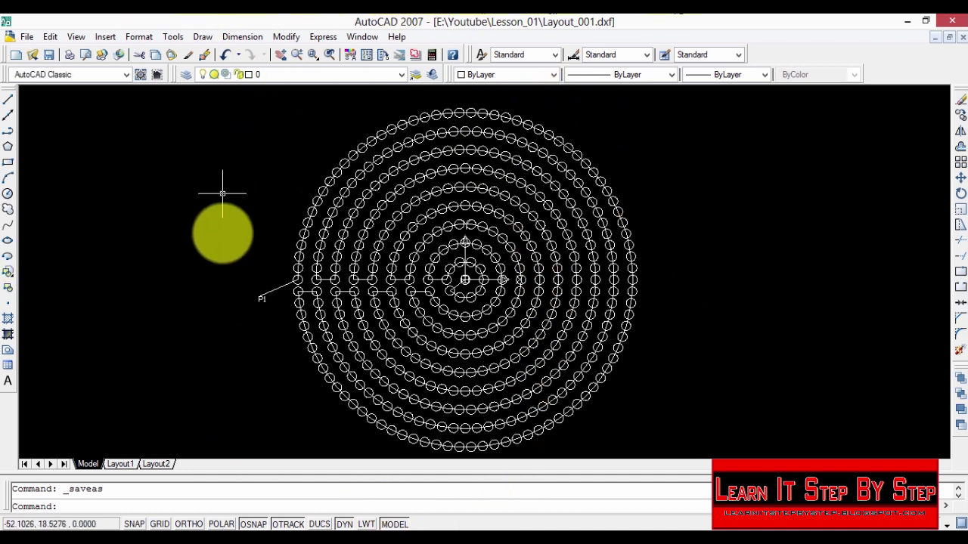
- Close AutoCAD and open the 2017 version of LedEdit-K in a maximized window
{"action": "left_click", "coordinate": [947, 25]}
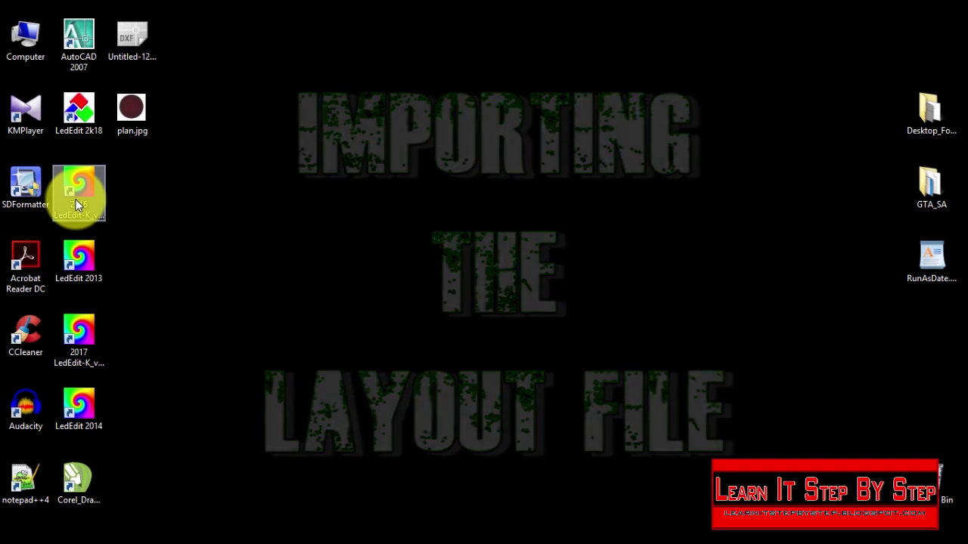
{"action": "double_click", "coordinate": [84, 339]}
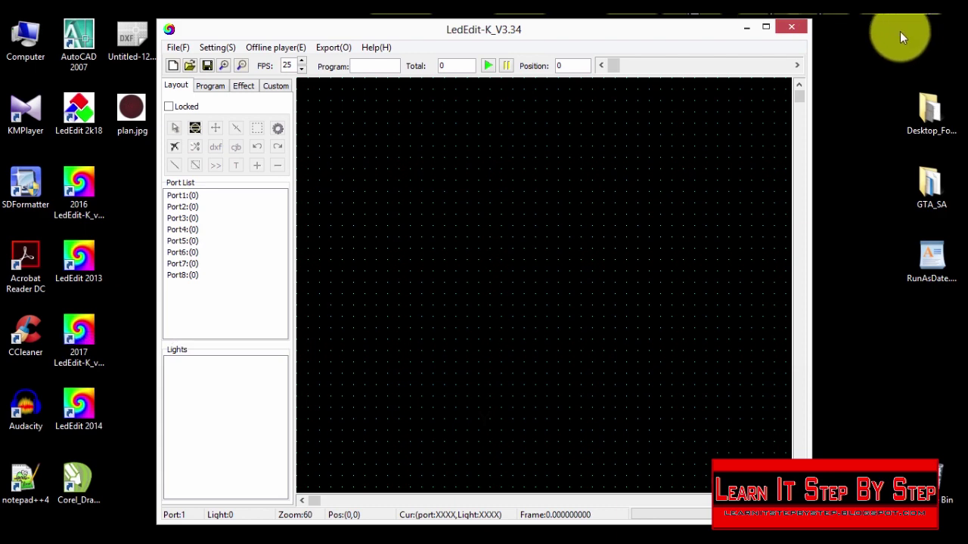
{"action": "left_click", "coordinate": [773, 29]}
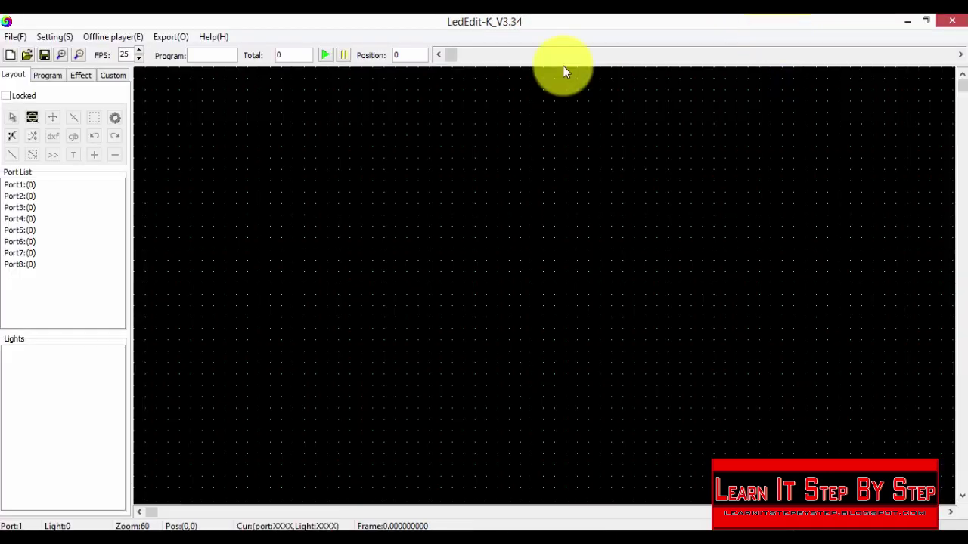
- Create a new project for the K-1000-RGB controller with a maximum of 2048 lights per port
{"action": "left_click", "coordinate": [15, 36]}
{"action": "left_click", "coordinate": [42, 49]}
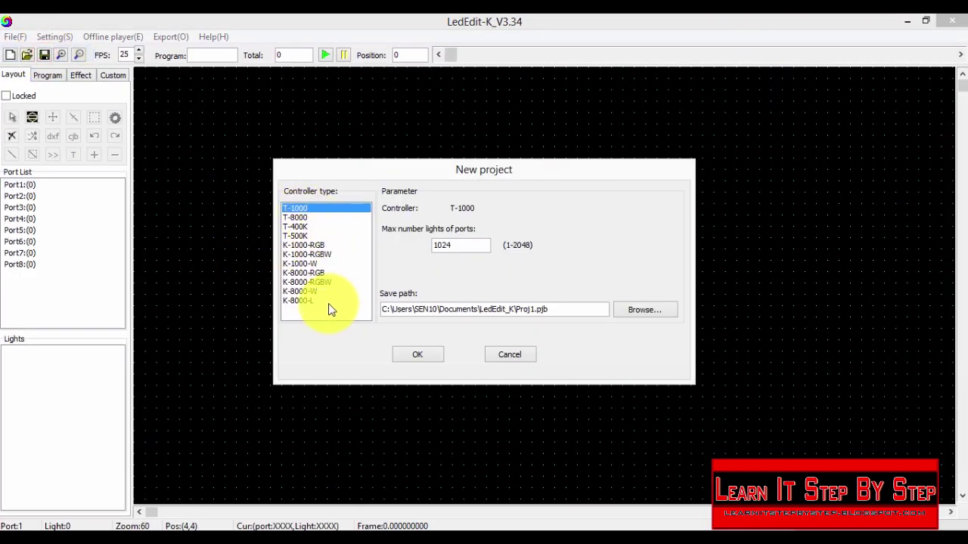
{"action": "left_click", "coordinate": [318, 245]}
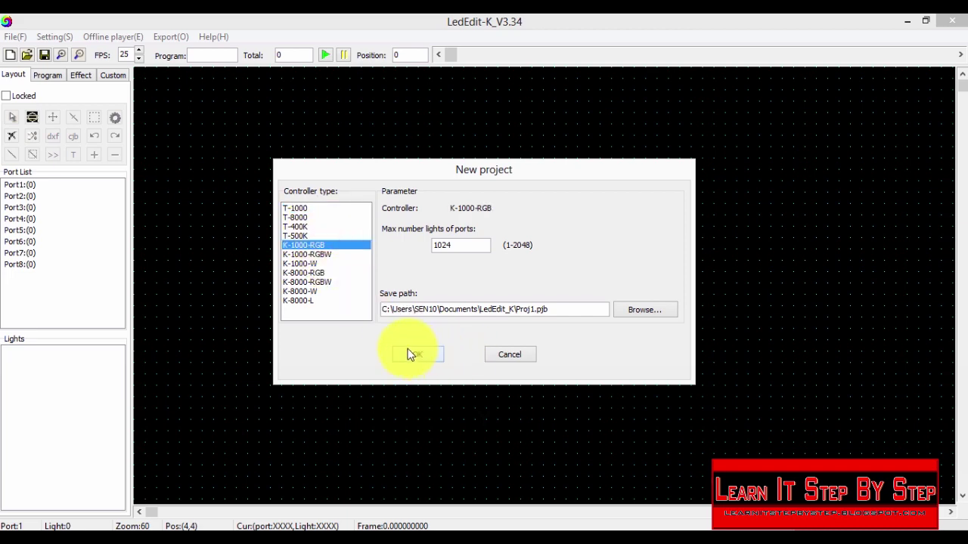
{"action": "double_click", "coordinate": [460, 245]}
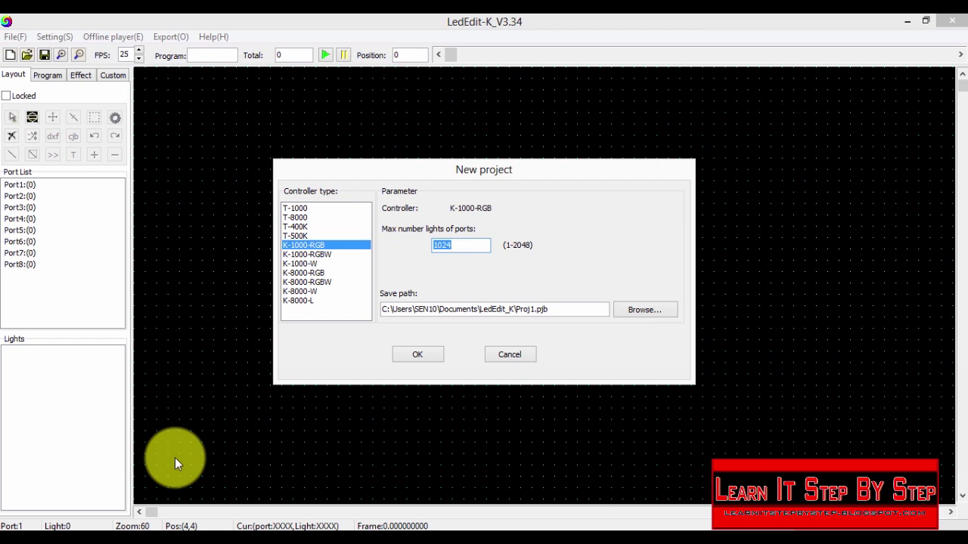
{"action": "type", "text": "2"}
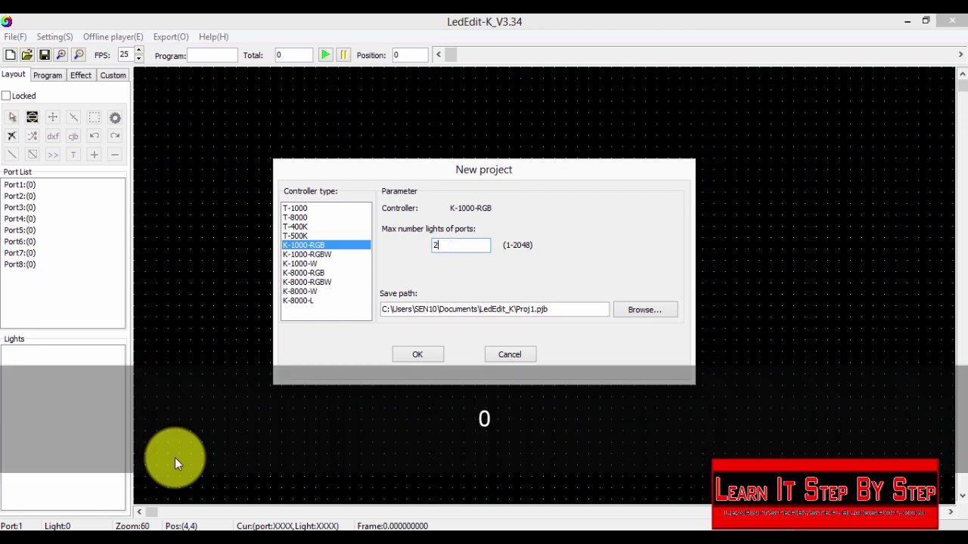
{"action": "type", "text": "048"}
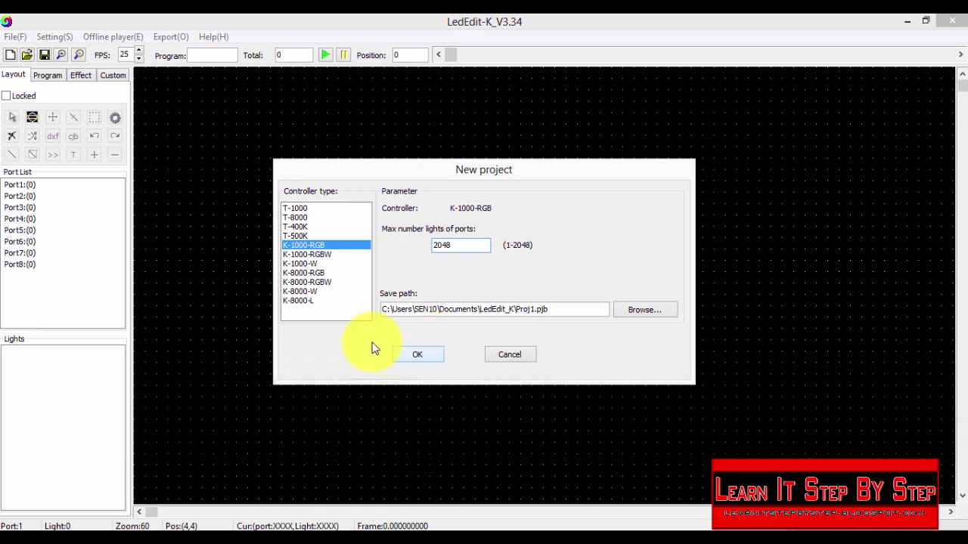
{"action": "left_click", "coordinate": [417, 356]}
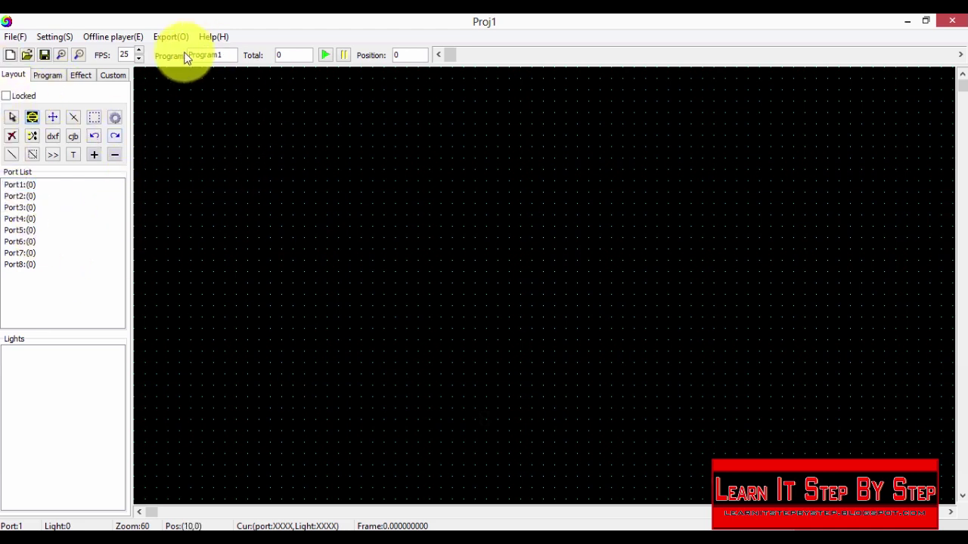
- Import Layout_001.dxf from the Youtube\Lesson_01 folder using the imprecise connection mode and an increased scaling
{"action": "left_click", "coordinate": [51, 139]}
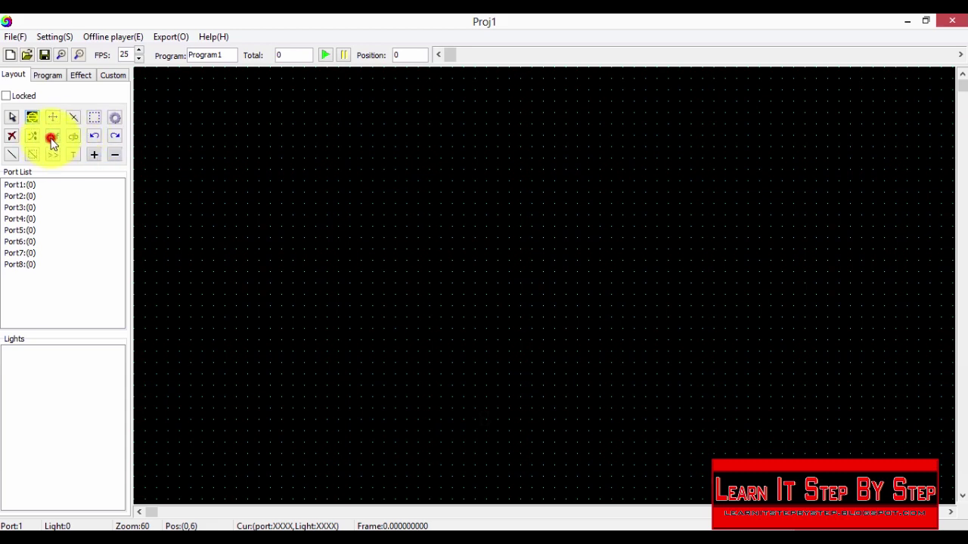
{"action": "scroll", "coordinate": [207, 266], "scroll_direction": "down", "scroll_amount": 5}
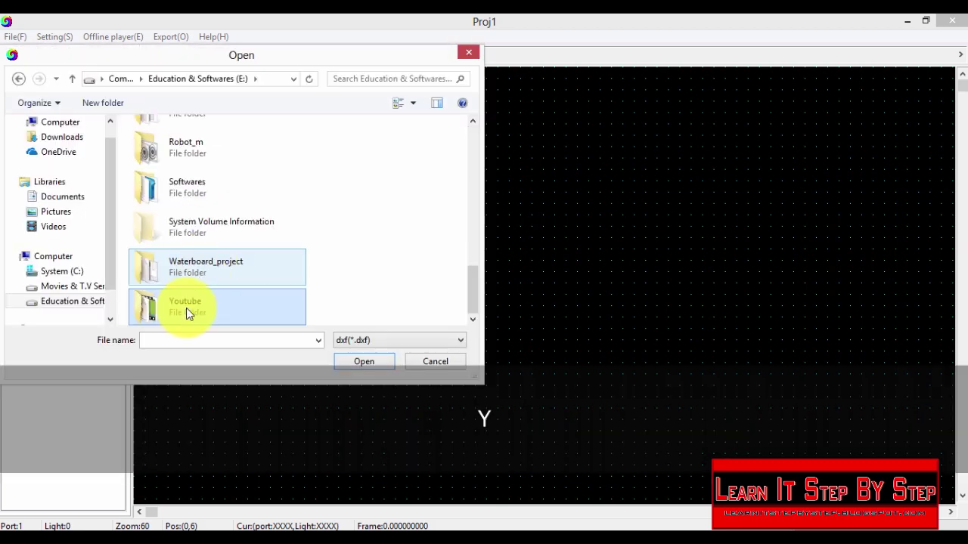
{"action": "double_click", "coordinate": [173, 316]}
{"action": "double_click", "coordinate": [177, 178]}
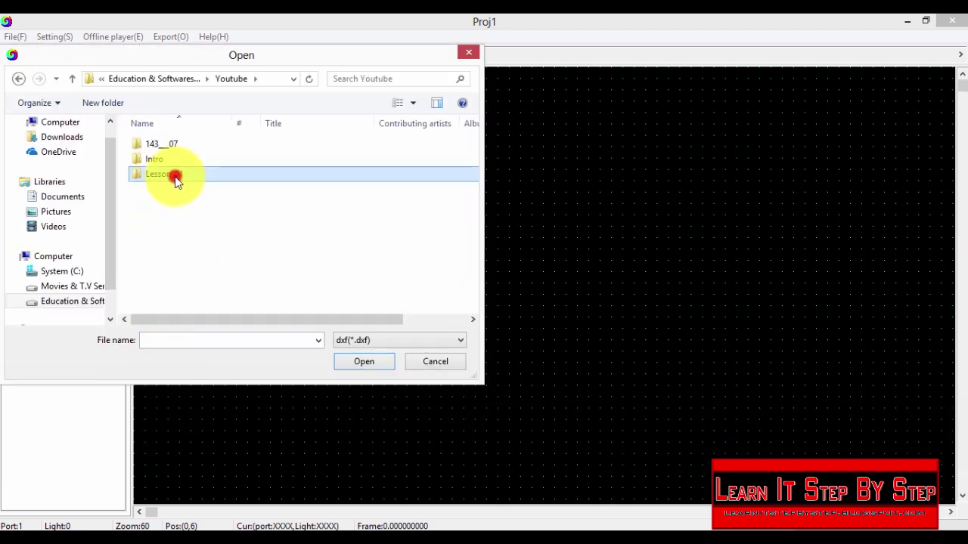
{"action": "left_click", "coordinate": [335, 162]}
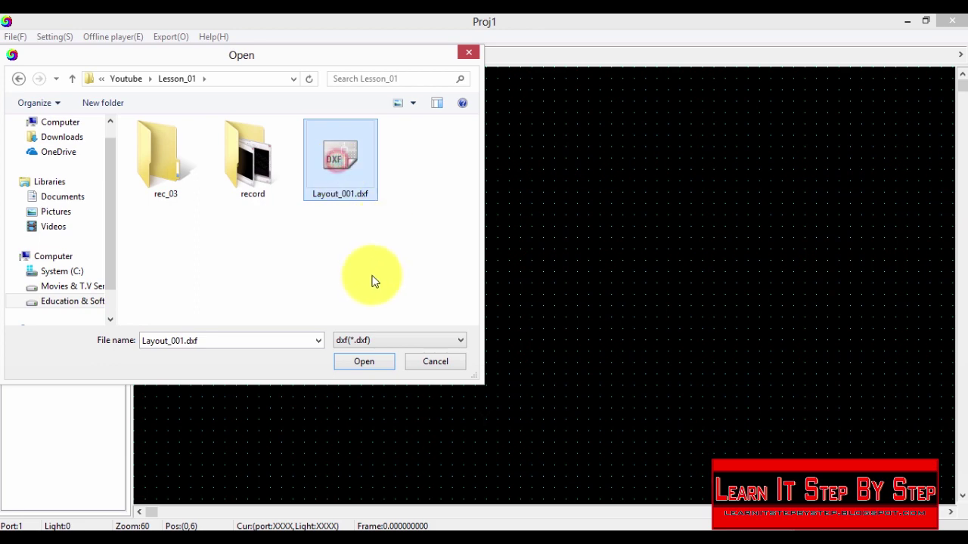
{"action": "left_click", "coordinate": [349, 367]}
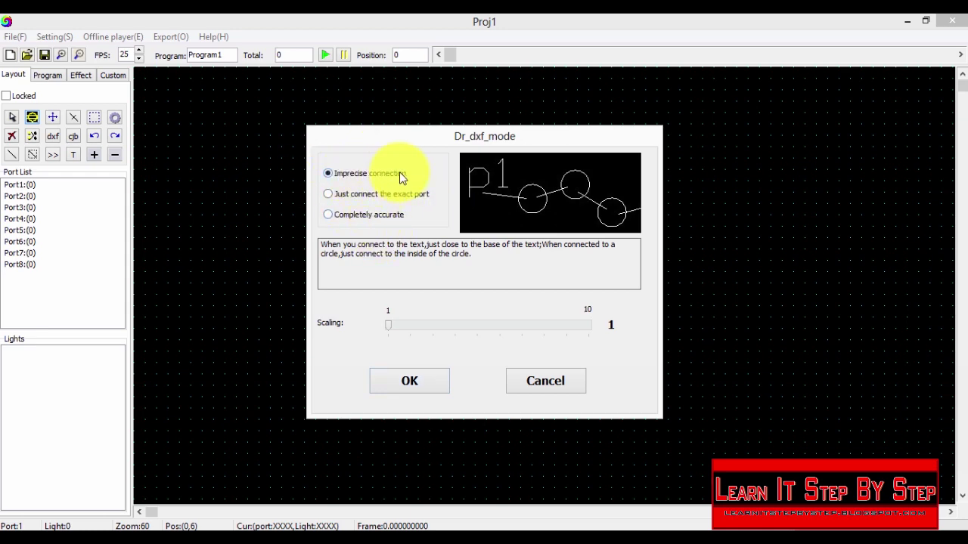
{"action": "left_click", "coordinate": [467, 325]}
{"action": "left_click", "coordinate": [467, 326]}
{"action": "left_click", "coordinate": [425, 374]}
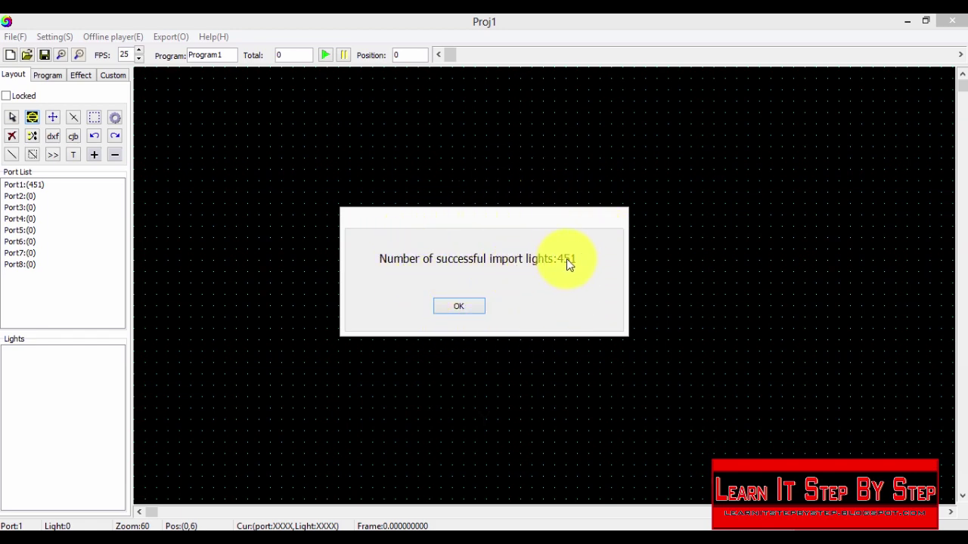
{"action": "left_click", "coordinate": [453, 306]}
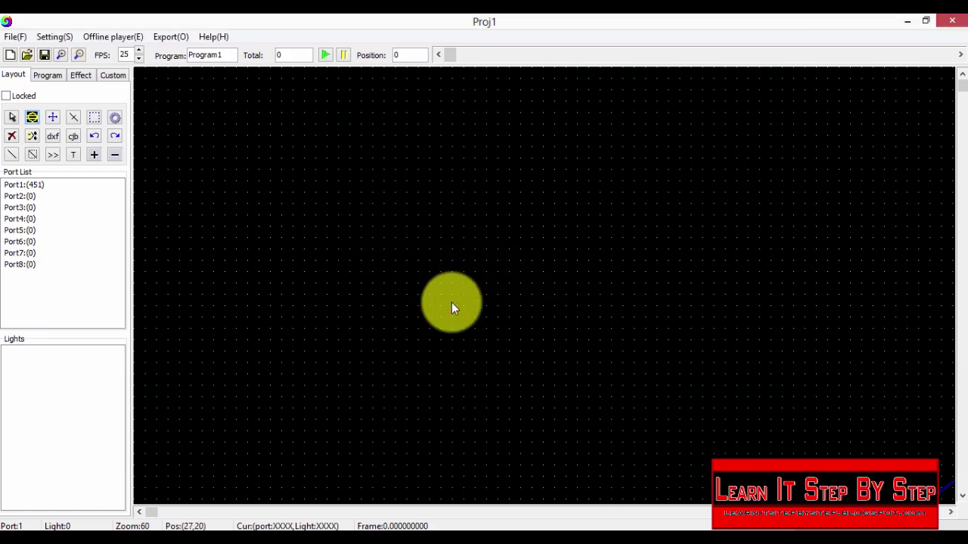
- Examine the imported ring layout at several zoom levels and inspect the lights assigned to Port1
{"action": "scroll", "coordinate": [746, 349], "scroll_direction": "up", "scroll_amount": 3}
{"action": "scroll", "coordinate": [626, 338], "scroll_direction": "down", "scroll_amount": 5}
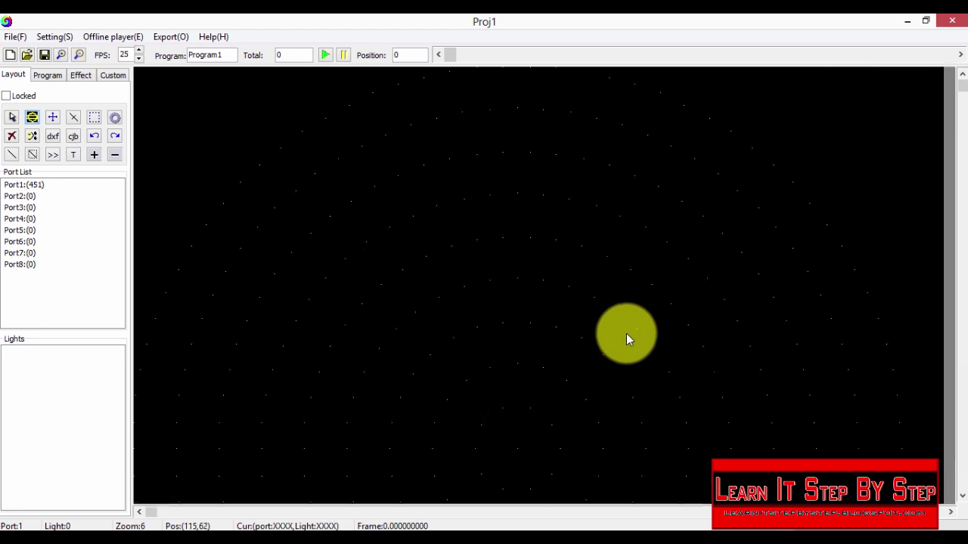
{"action": "scroll", "coordinate": [277, 259], "scroll_direction": "up", "scroll_amount": 4}
{"action": "scroll", "coordinate": [316, 264], "scroll_direction": "down", "scroll_amount": 4}
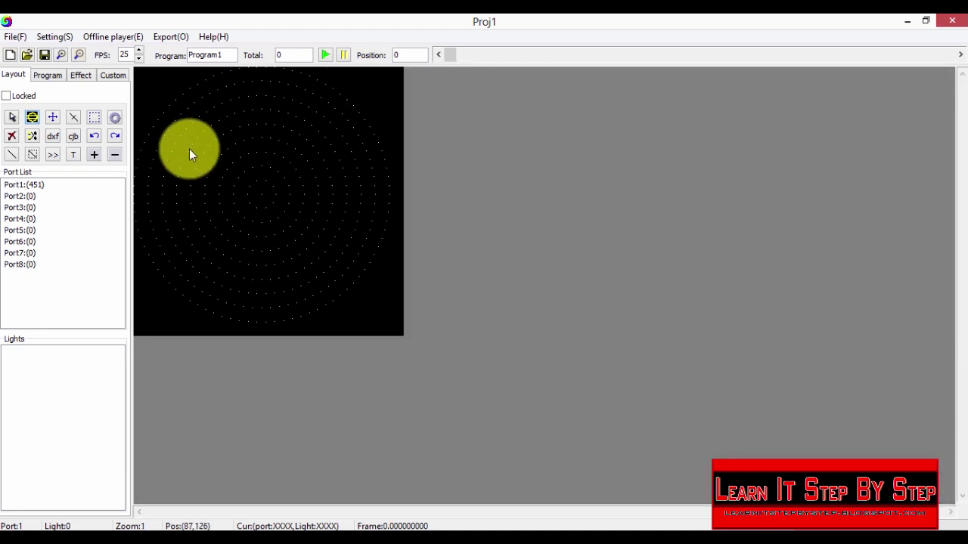
{"action": "scroll", "coordinate": [215, 138], "scroll_direction": "up", "scroll_amount": 2}
{"action": "scroll", "coordinate": [215, 138], "scroll_direction": "down", "scroll_amount": 2}
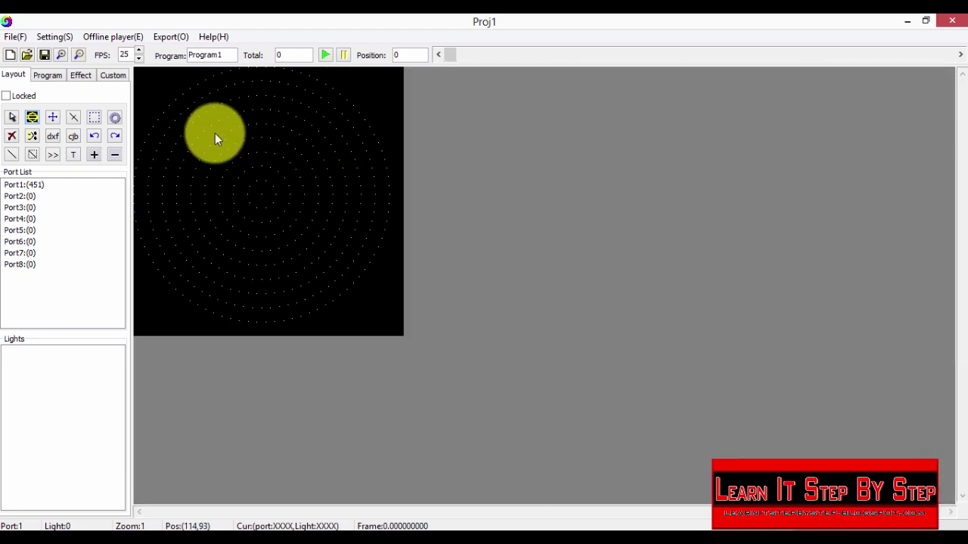
{"action": "left_click", "coordinate": [56, 183]}
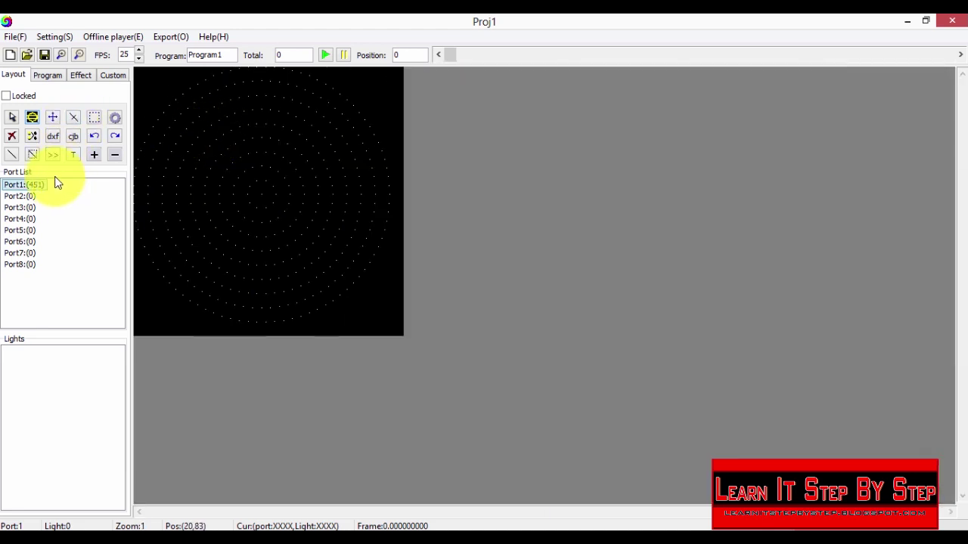
{"action": "left_click", "coordinate": [10, 189]}
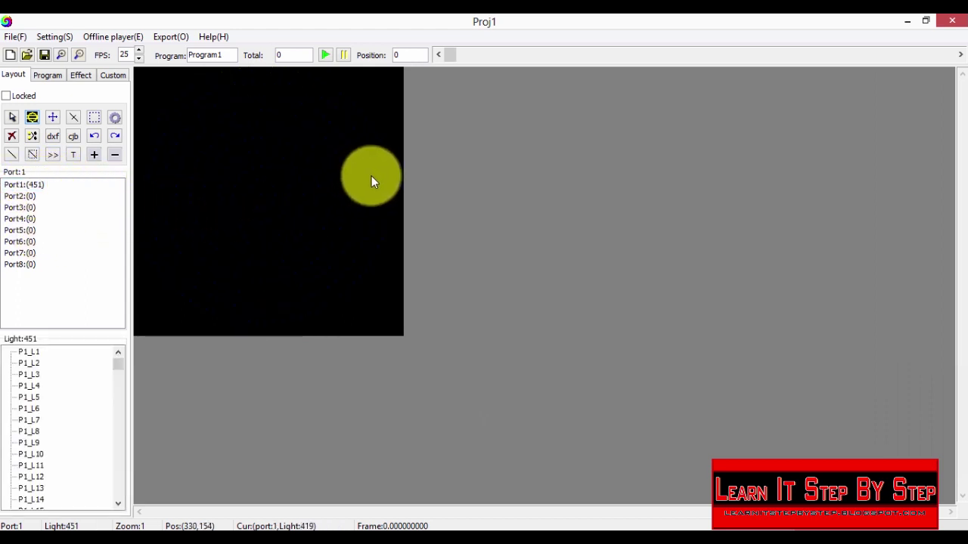
{"action": "scroll", "coordinate": [189, 129], "scroll_direction": "up", "scroll_amount": 3}
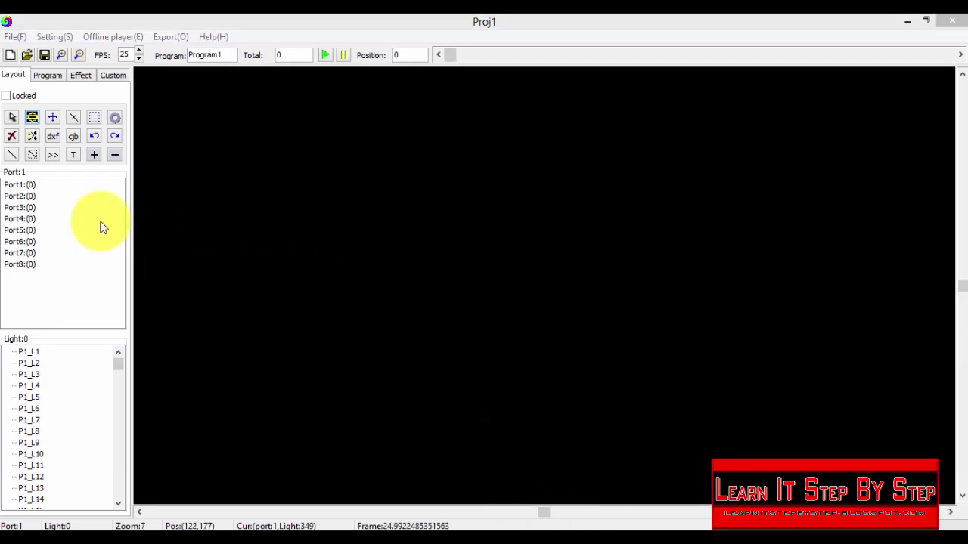
- Import Layout_001.dxf again for Port1 using the completely accurate connection mode and a scaling of 3
{"action": "left_click", "coordinate": [30, 184]}
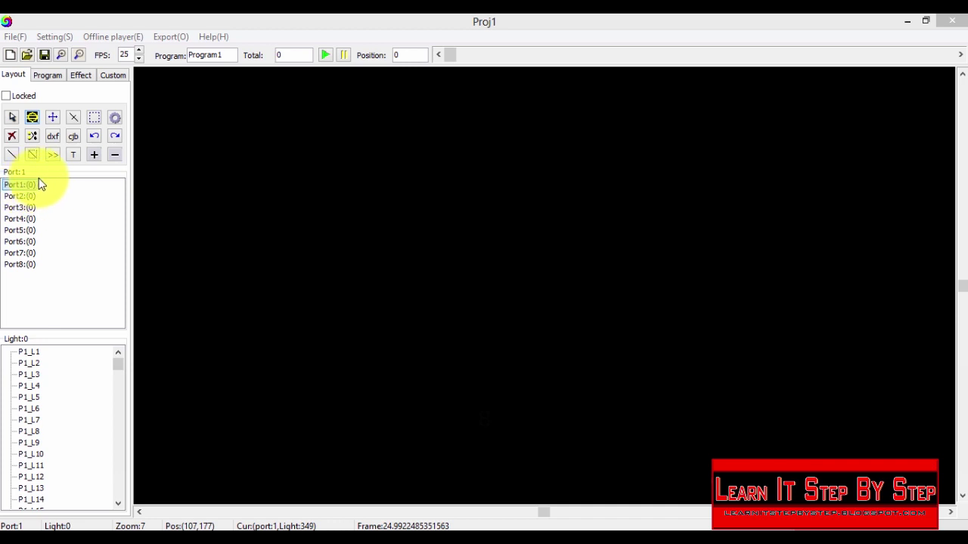
{"action": "left_click", "coordinate": [54, 139]}
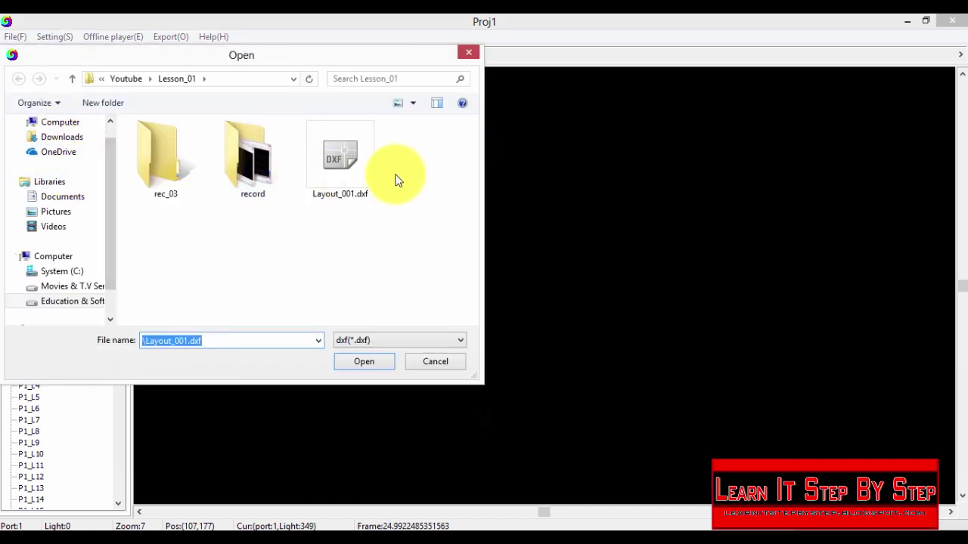
{"action": "left_click", "coordinate": [346, 153]}
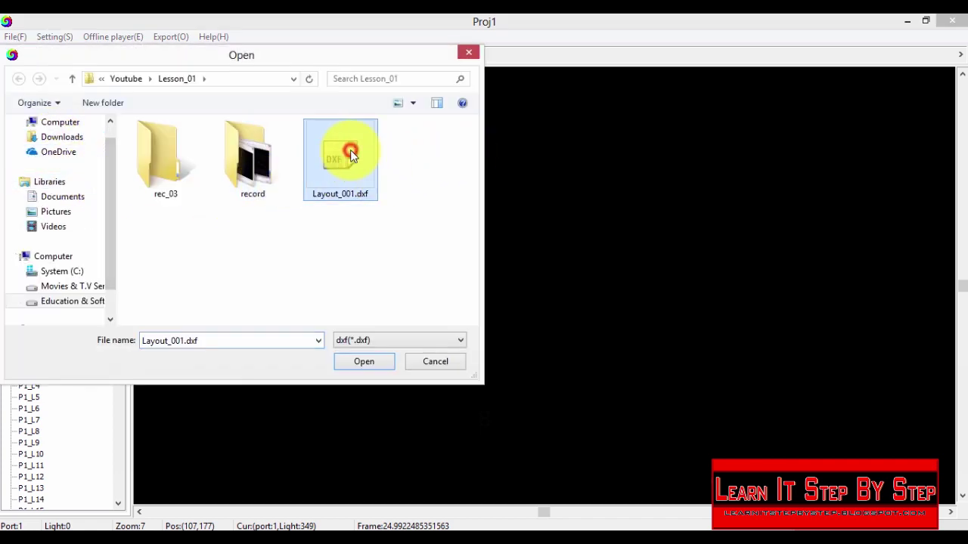
{"action": "left_click", "coordinate": [352, 361]}
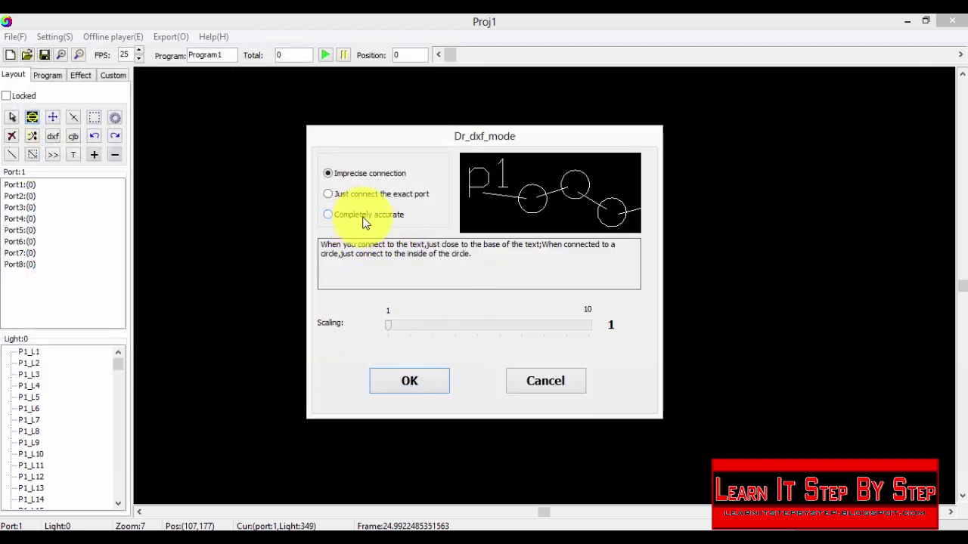
{"action": "left_click", "coordinate": [362, 217]}
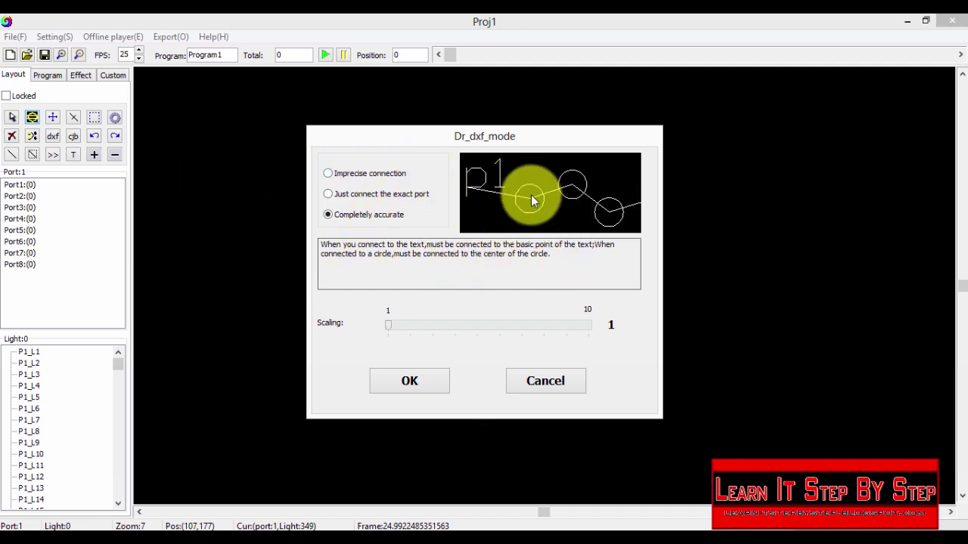
{"action": "left_click", "coordinate": [484, 326]}
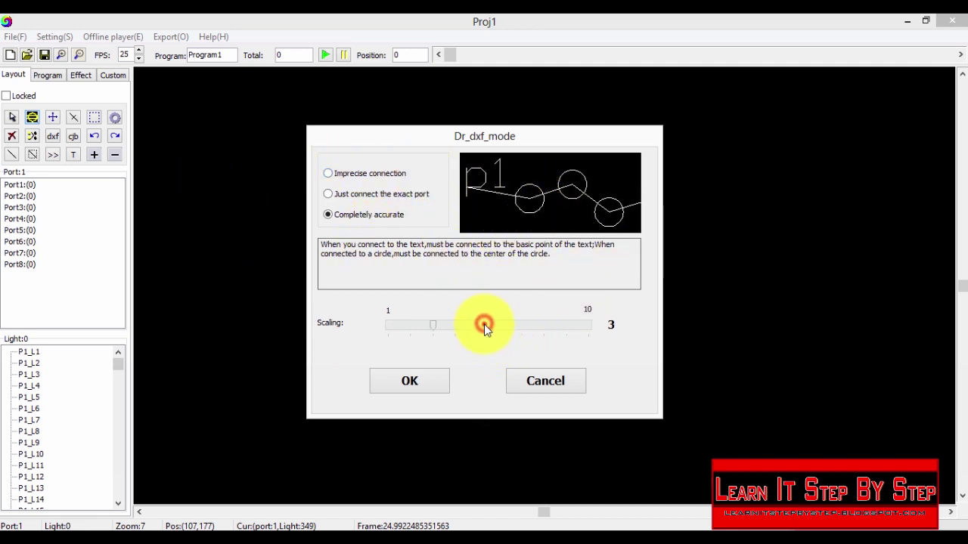
{"action": "left_click", "coordinate": [418, 392]}
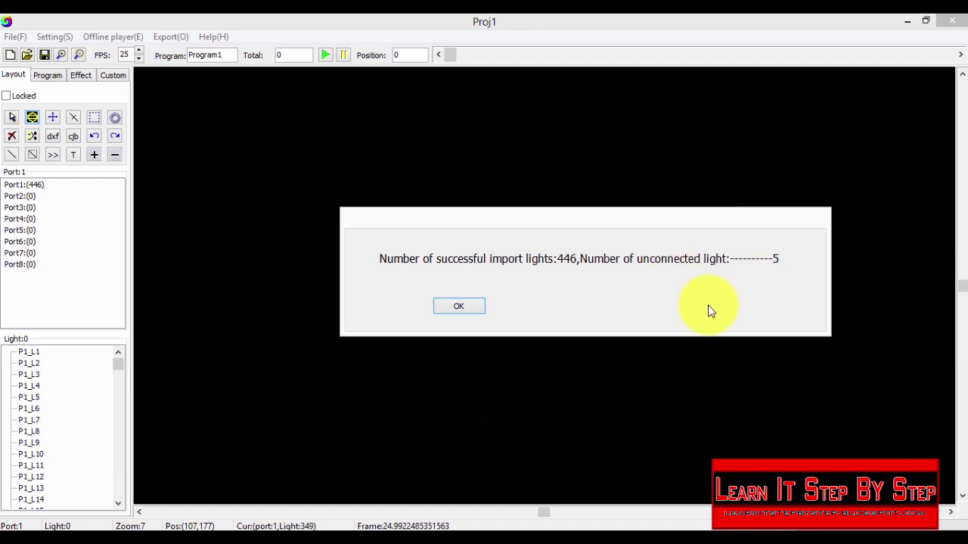
{"action": "left_click", "coordinate": [459, 310]}
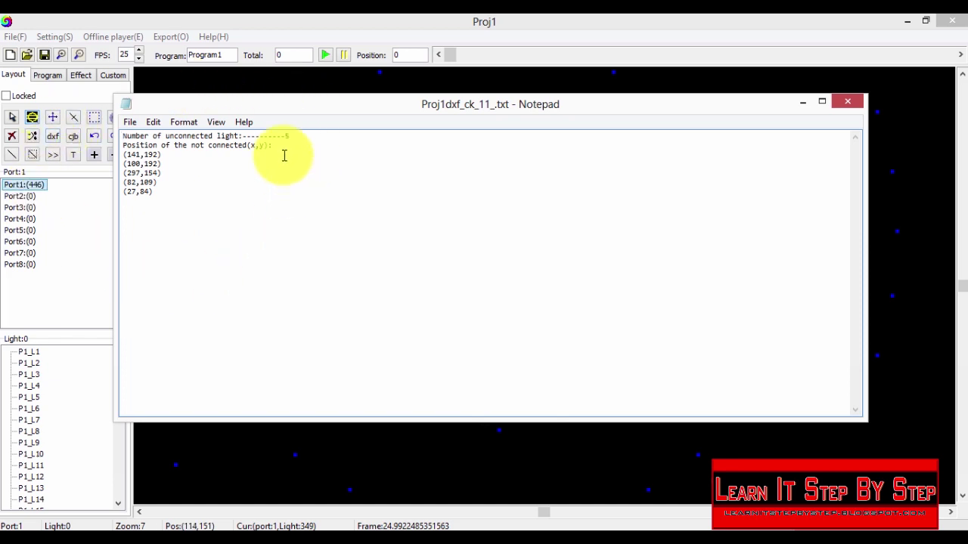
- Minimize the report of unconnected lights and locate the unconnected points in the imported layout
{"action": "left_click", "coordinate": [803, 102]}
{"action": "scroll", "coordinate": [749, 129], "scroll_direction": "down", "scroll_amount": 2}
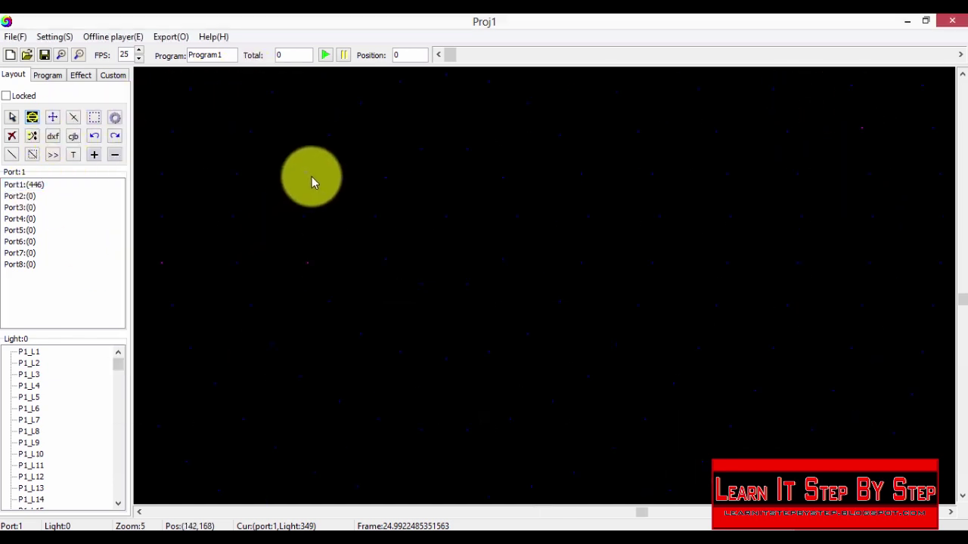
{"action": "scroll", "coordinate": [409, 285], "scroll_direction": "up", "scroll_amount": 4}
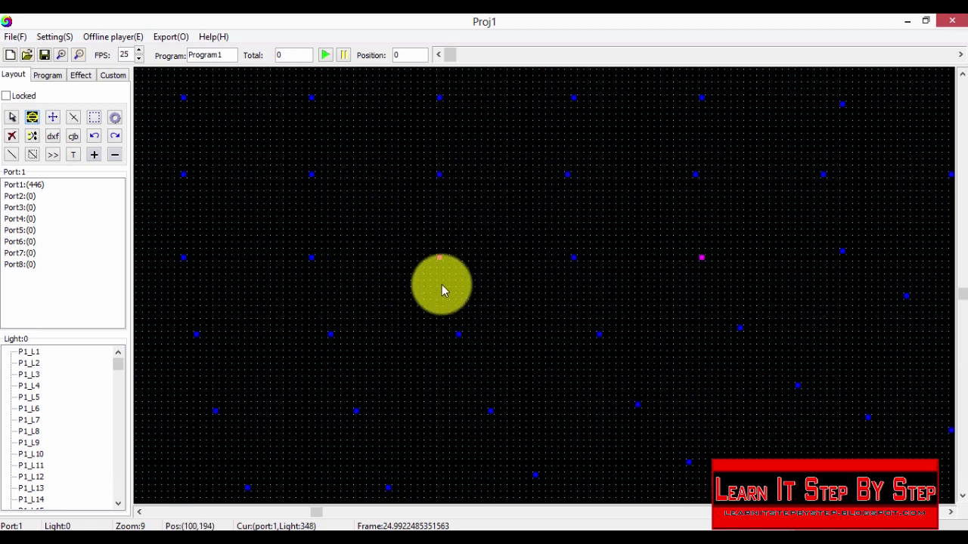
{"action": "scroll", "coordinate": [445, 234], "scroll_direction": "down", "scroll_amount": 4}
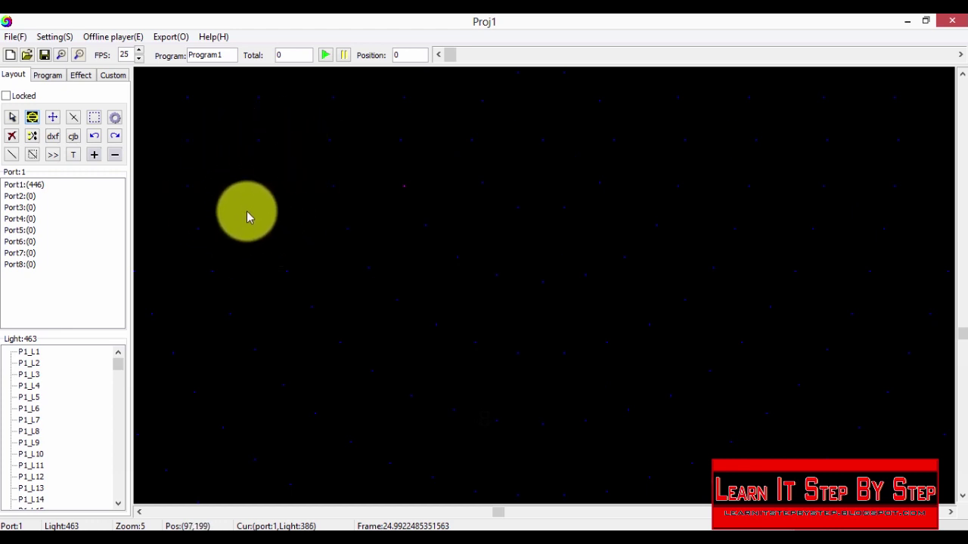
{"action": "scroll", "coordinate": [231, 221], "scroll_direction": "down", "scroll_amount": 4}
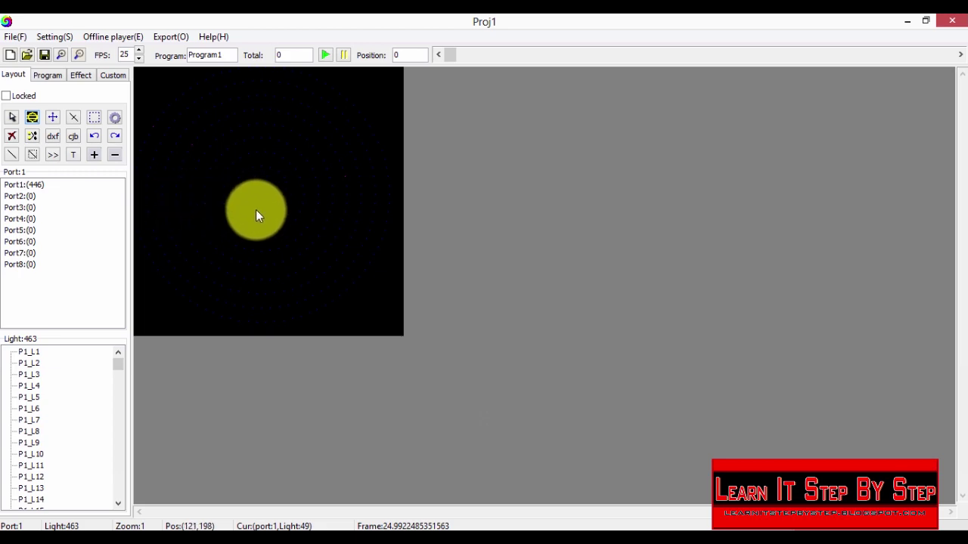
- Switch to AutoCAD and reopen Layout_001.dxf from the Lesson_01 folder
{"action": "left_click", "coordinate": [522, 536]}
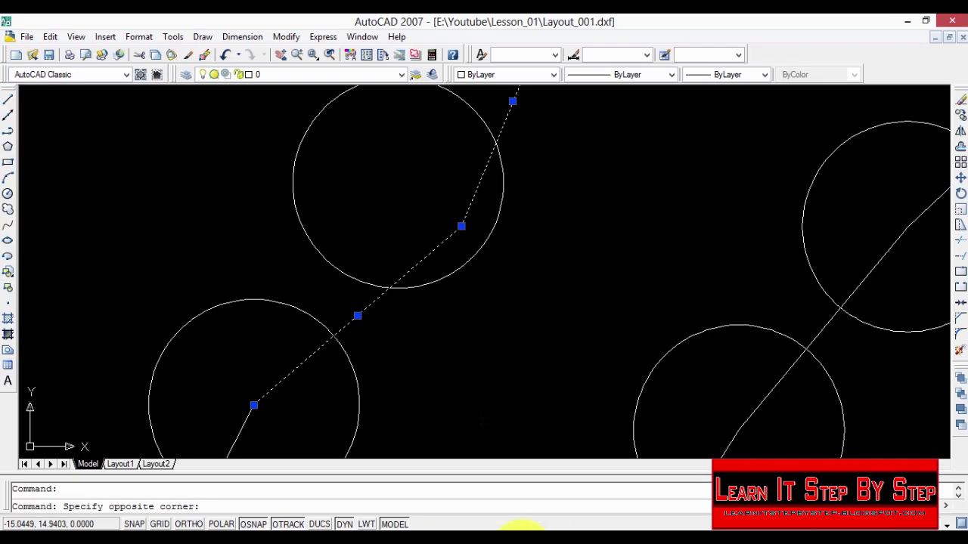
{"action": "left_click", "coordinate": [796, 141]}
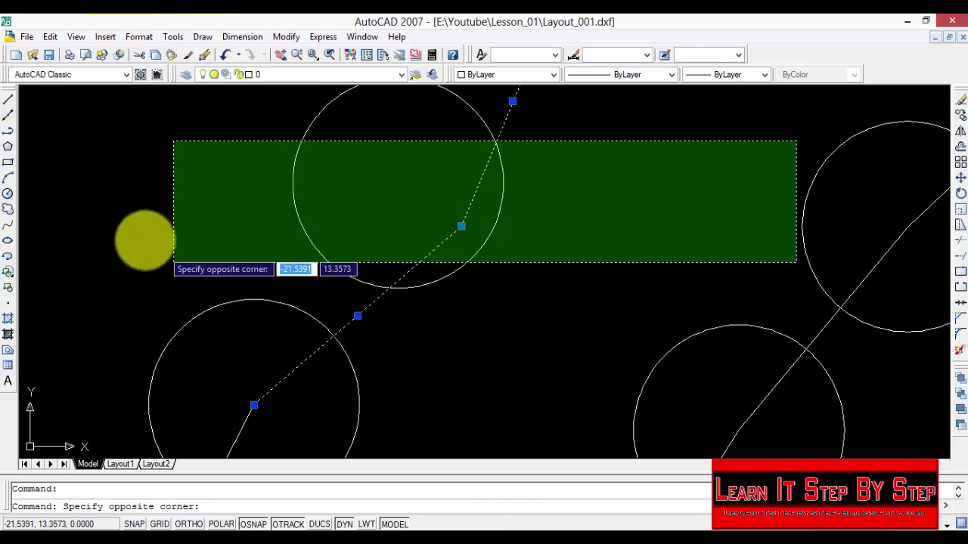
{"action": "left_click", "coordinate": [174, 262]}
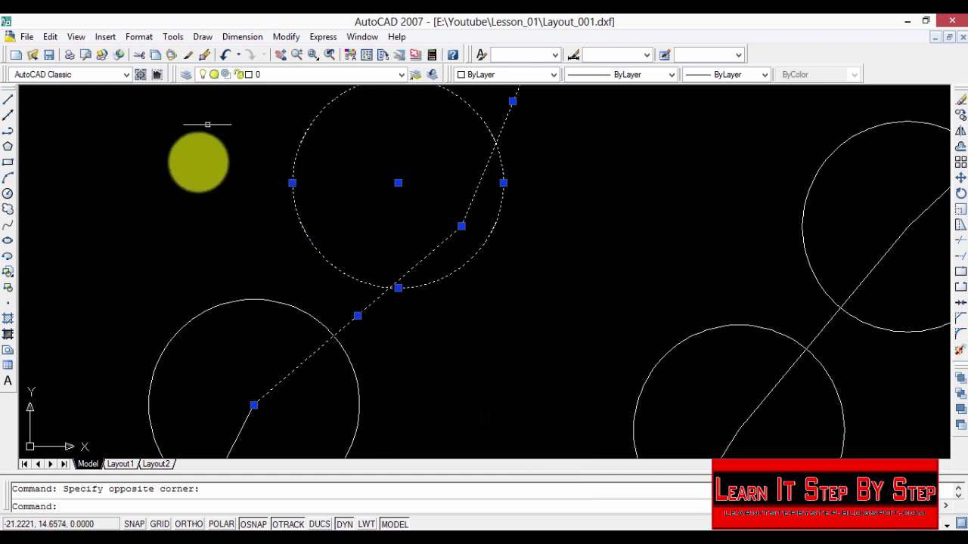
{"action": "left_click", "coordinate": [27, 38]}
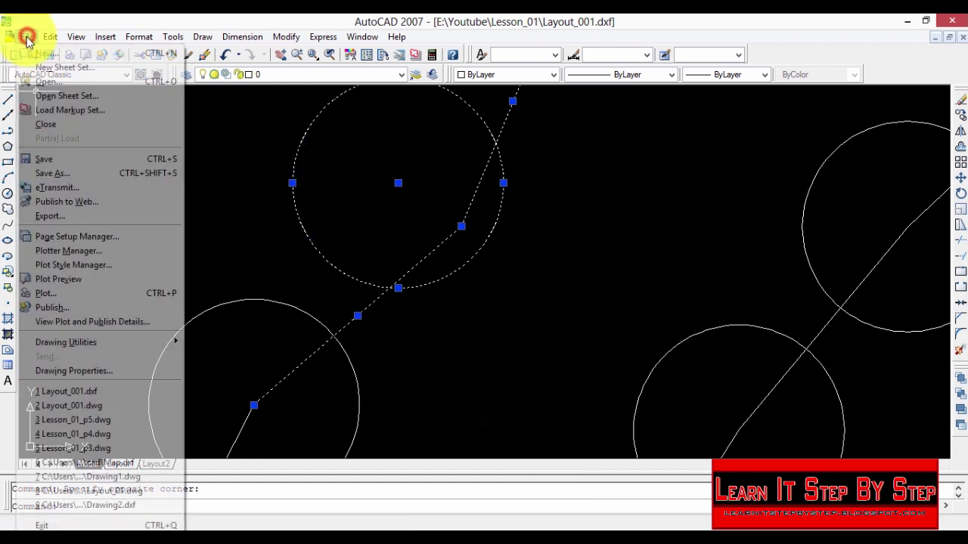
{"action": "left_click", "coordinate": [113, 391]}
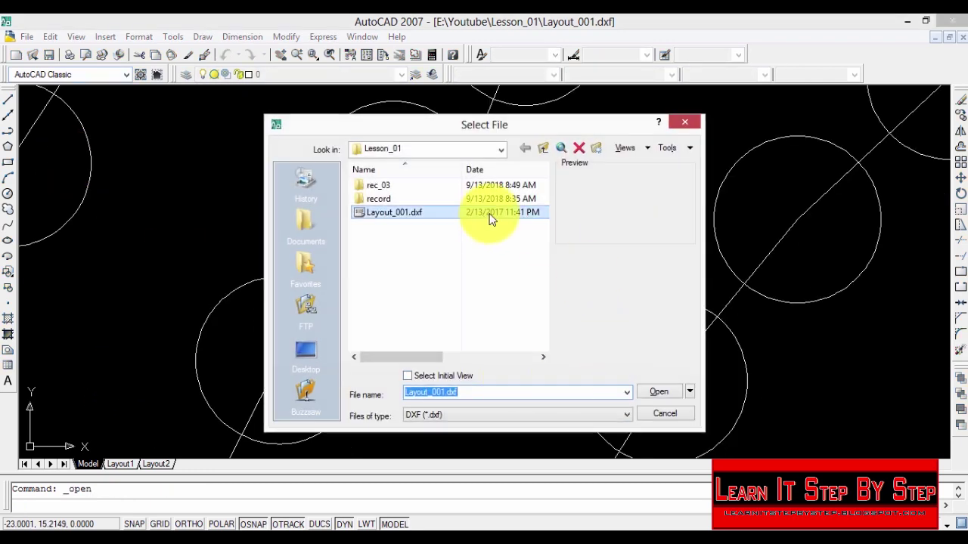
{"action": "left_click", "coordinate": [443, 211]}
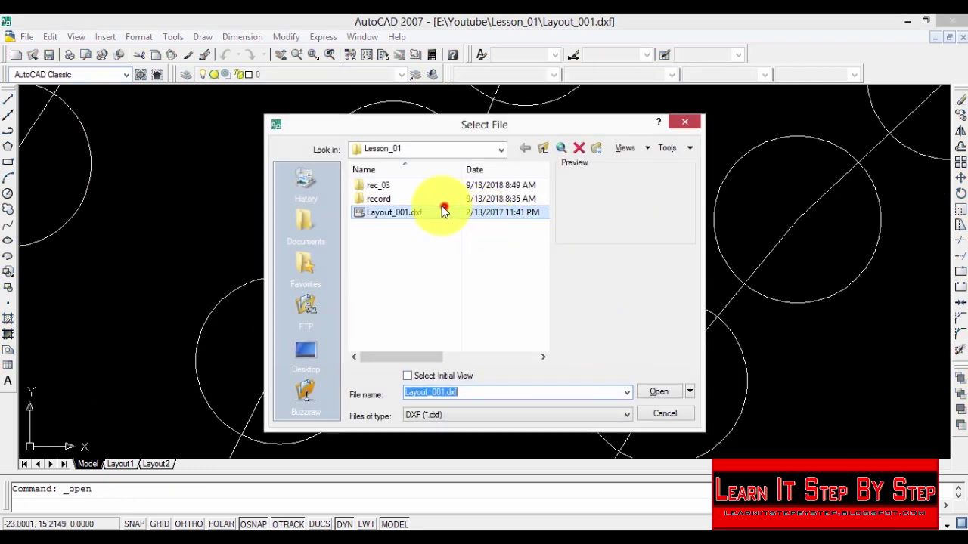
{"action": "left_click", "coordinate": [654, 393]}
- Try grip editing the connecting line whose end misses the circle's center, and undo the grip edit
{"action": "scroll", "coordinate": [473, 127], "scroll_direction": "up", "scroll_amount": 4}
{"action": "scroll", "coordinate": [363, 310], "scroll_direction": "up", "scroll_amount": 2}
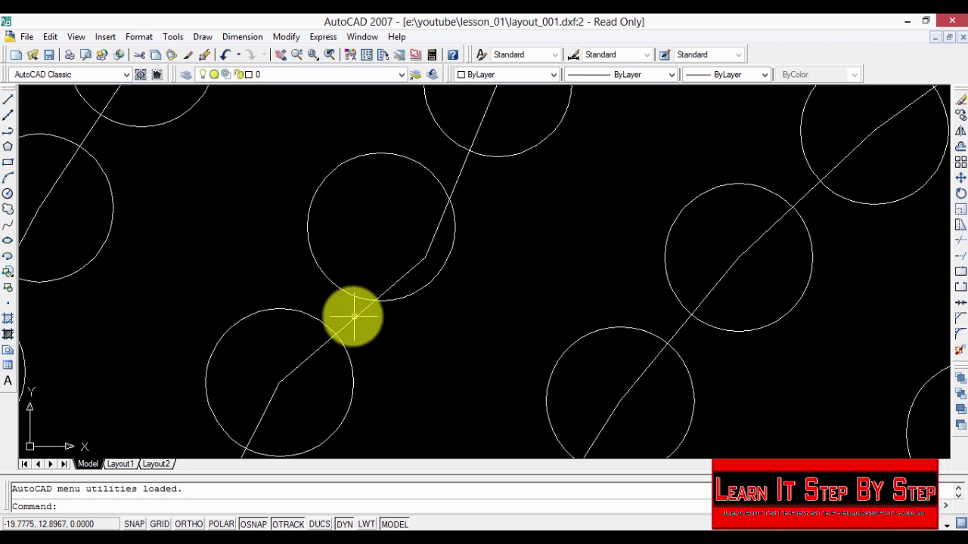
{"action": "left_click", "coordinate": [352, 318]}
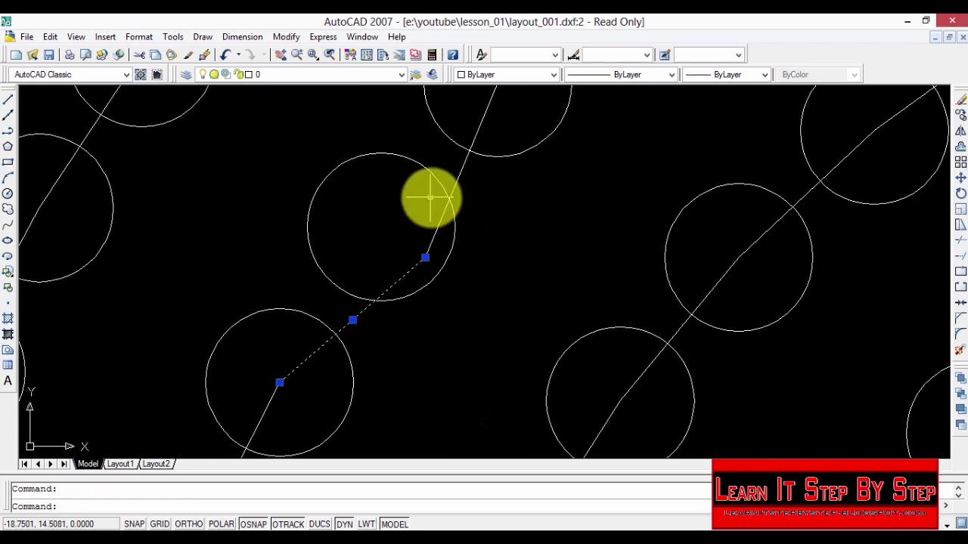
{"action": "key", "text": "ctrl+z"}
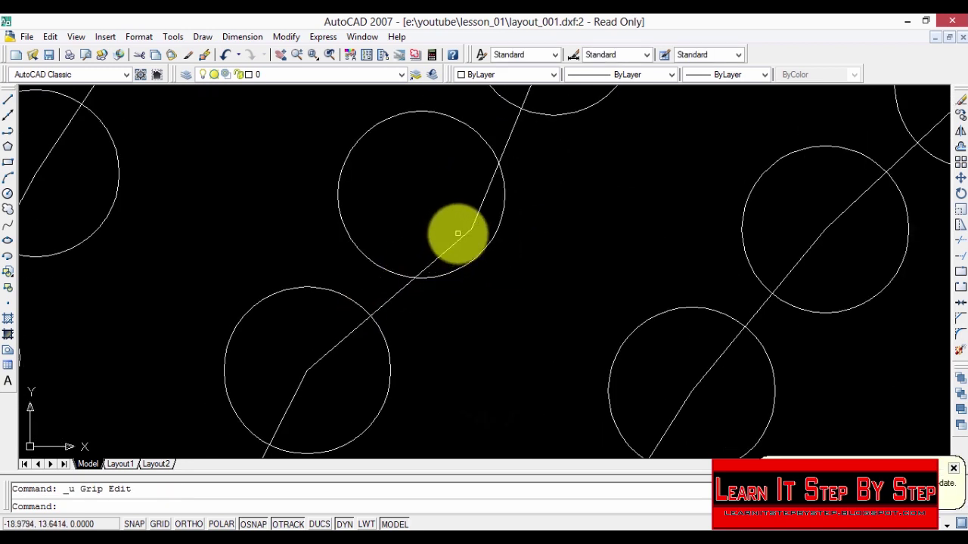
- Stretch the shared end of the two connecting lines that miss the circle's center onto the center of that circle
{"action": "left_click", "coordinate": [457, 237]}
{"action": "left_click", "coordinate": [454, 240]}
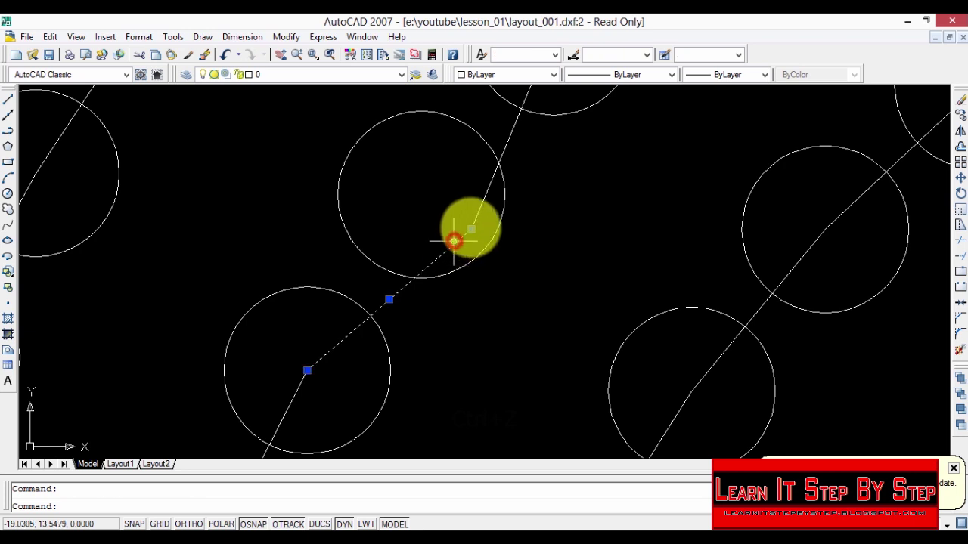
{"action": "left_click", "coordinate": [509, 142]}
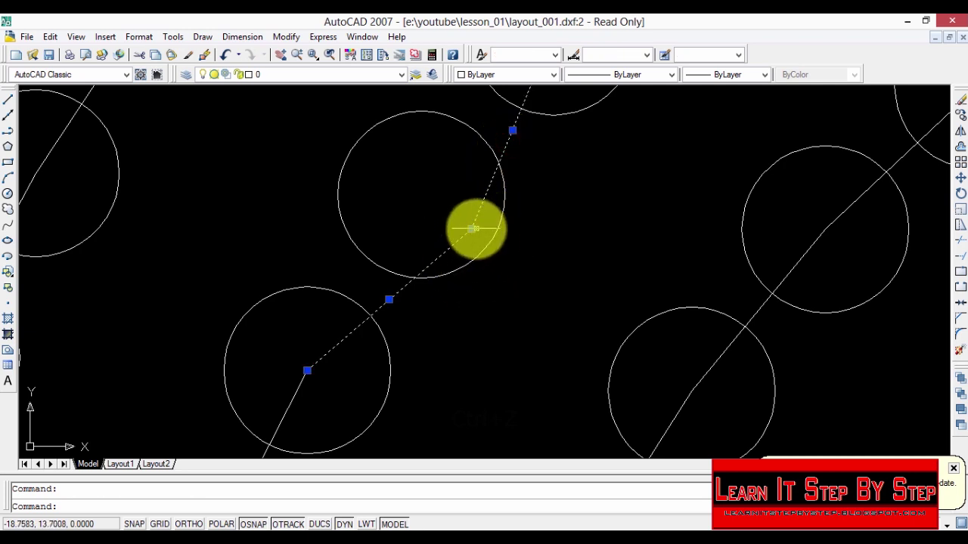
{"action": "left_click", "coordinate": [471, 228]}
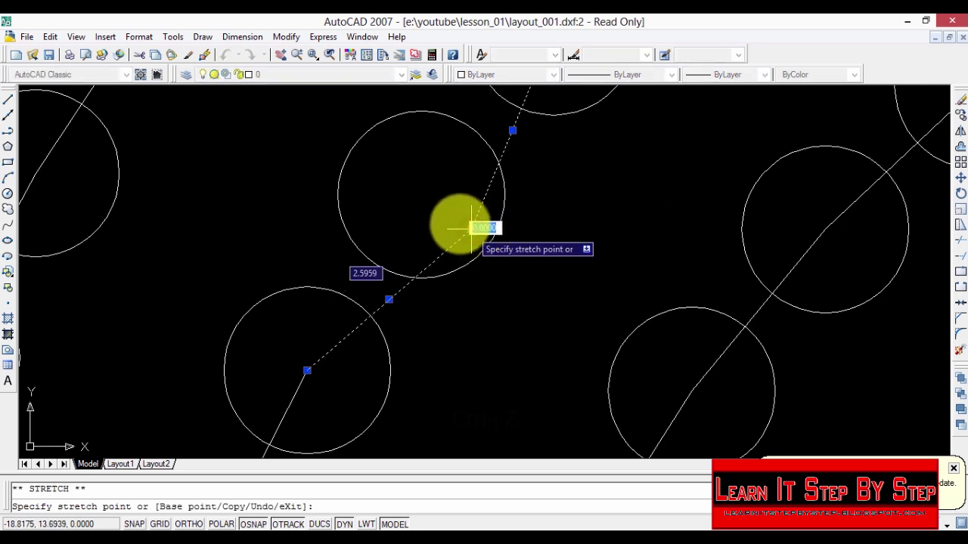
{"action": "scroll", "coordinate": [434, 185], "scroll_direction": "down", "scroll_amount": 3}
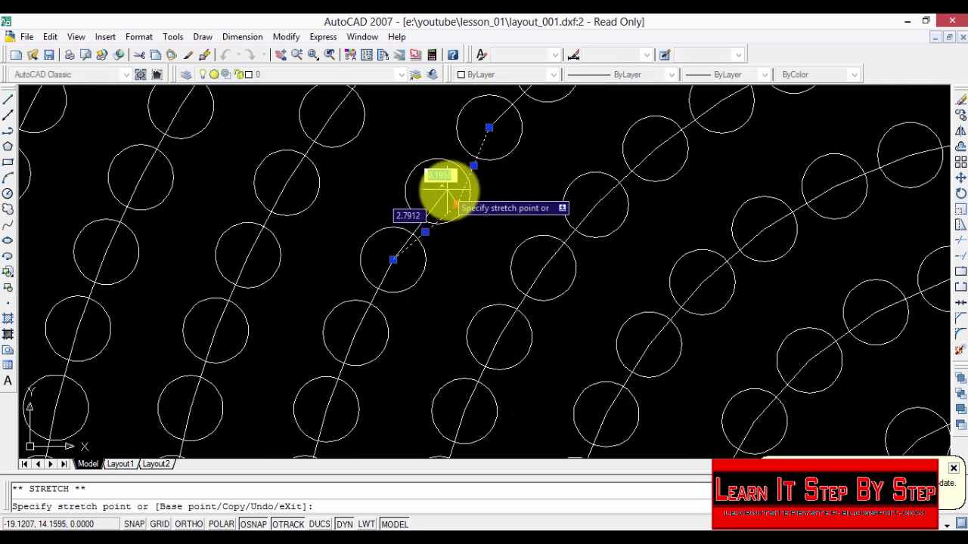
{"action": "scroll", "coordinate": [420, 214], "scroll_direction": "down", "scroll_amount": 3}
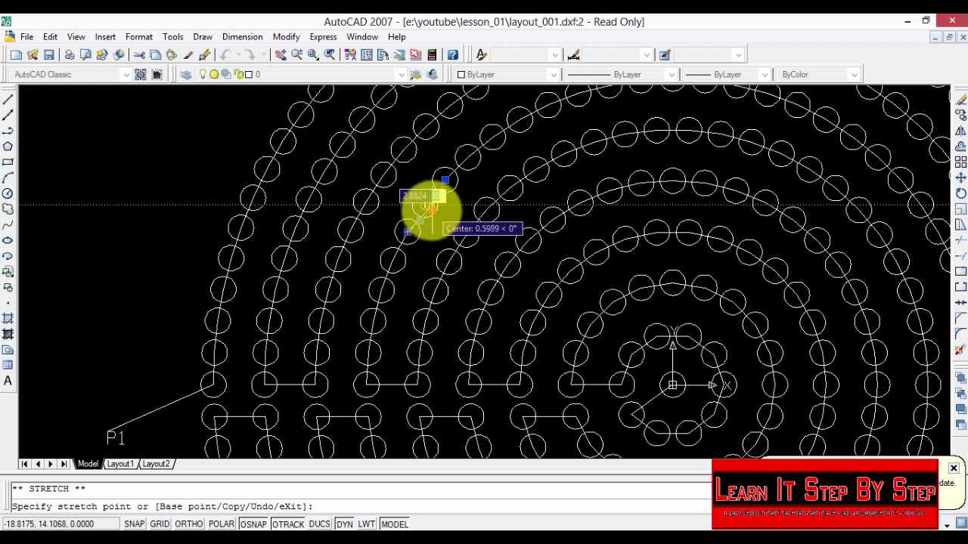
{"action": "scroll", "coordinate": [437, 202], "scroll_direction": "up", "scroll_amount": 2}
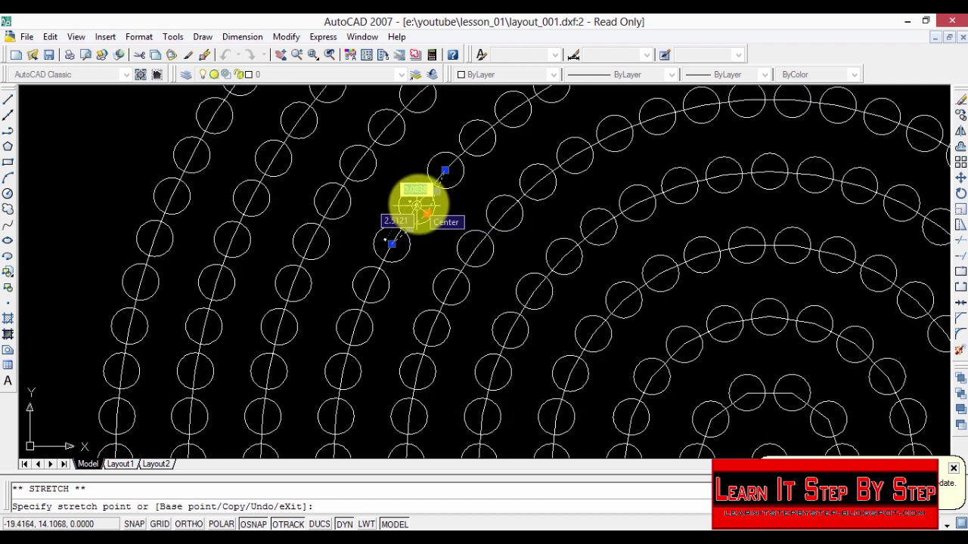
{"action": "left_click", "coordinate": [418, 204]}
{"action": "scroll", "coordinate": [409, 220], "scroll_direction": "up", "scroll_amount": 3}
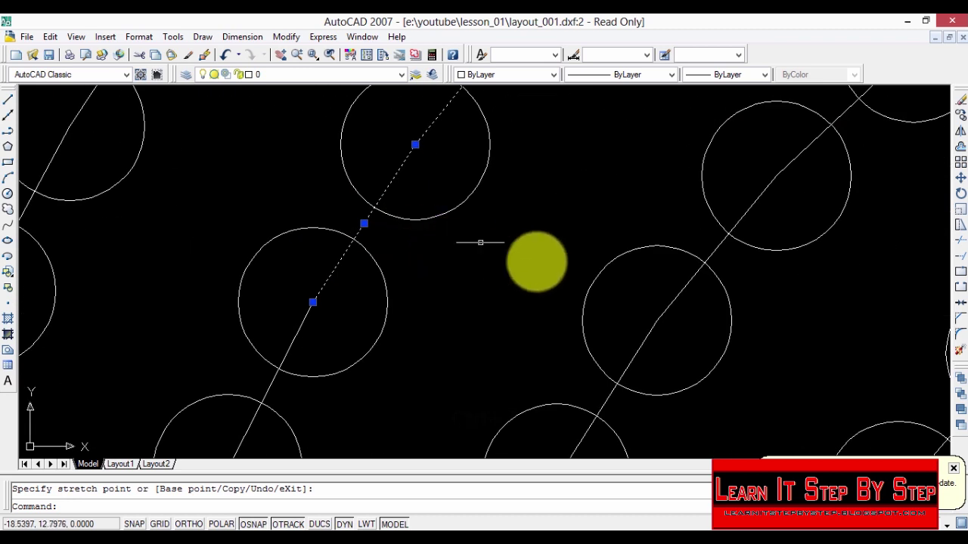
{"action": "left_click", "coordinate": [538, 264]}
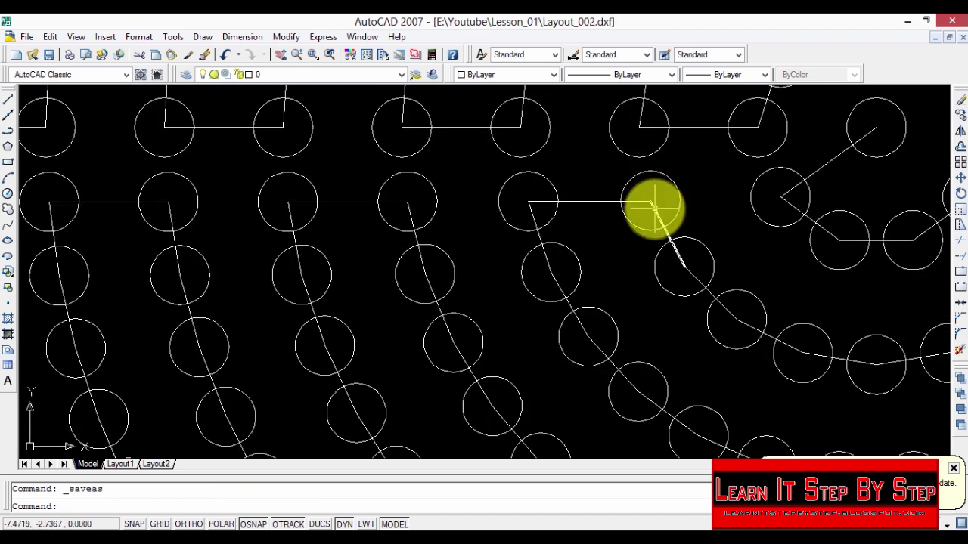
- In Layout_002.dxf, stretch the shared end of the second ring's two lower-left connecting lines out of its circle and snap it to the circle's center
{"action": "left_click", "coordinate": [655, 207]}
{"action": "left_click", "coordinate": [629, 201]}
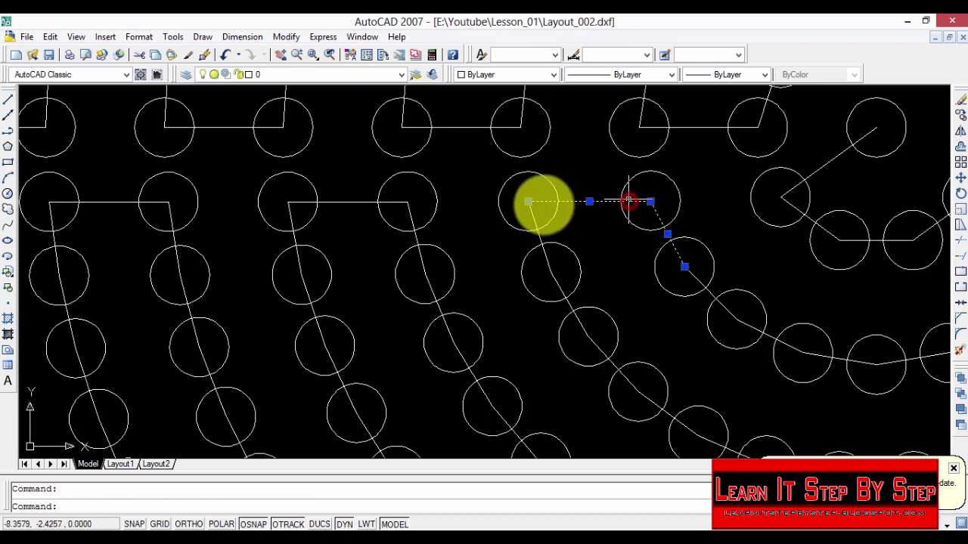
{"action": "key", "text": "Escape"}
{"action": "left_click", "coordinate": [668, 233]}
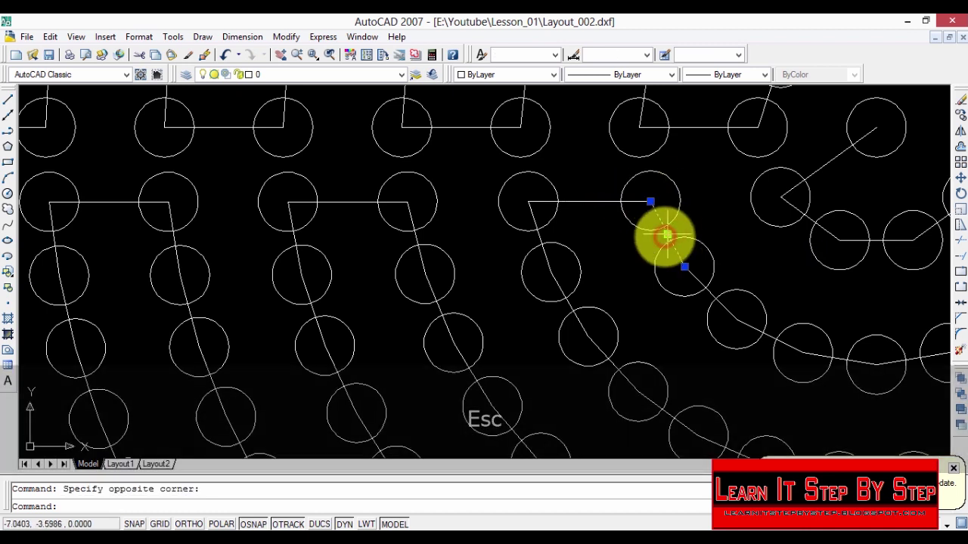
{"action": "left_click", "coordinate": [602, 202]}
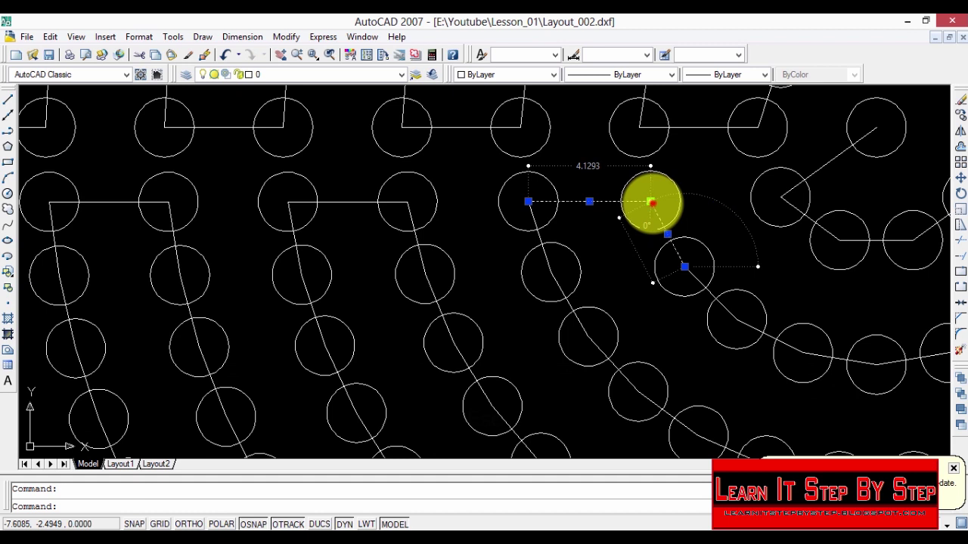
{"action": "left_click", "coordinate": [651, 202]}
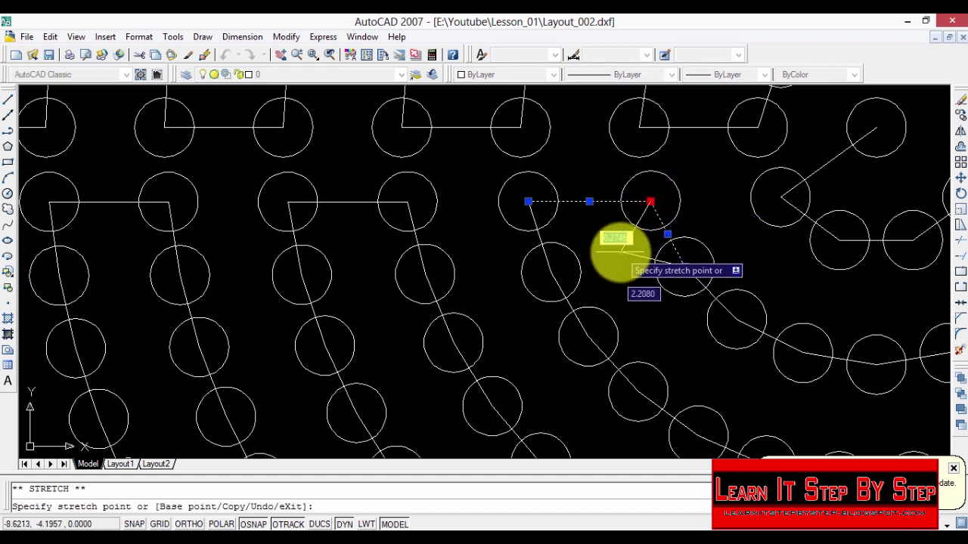
{"action": "left_click", "coordinate": [614, 251]}
{"action": "scroll", "coordinate": [635, 191], "scroll_direction": "down", "scroll_amount": 2}
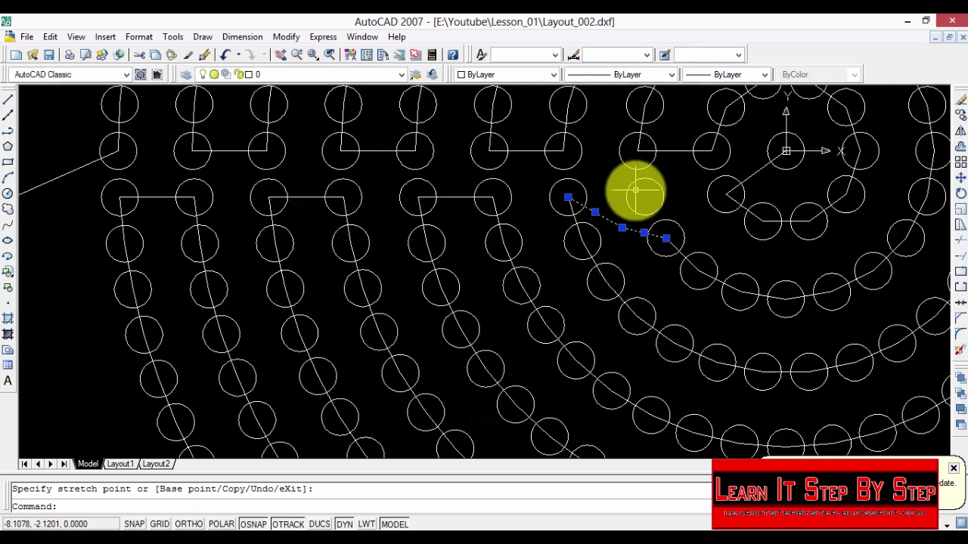
{"action": "scroll", "coordinate": [674, 169], "scroll_direction": "down", "scroll_amount": 2}
{"action": "scroll", "coordinate": [678, 173], "scroll_direction": "up", "scroll_amount": 3}
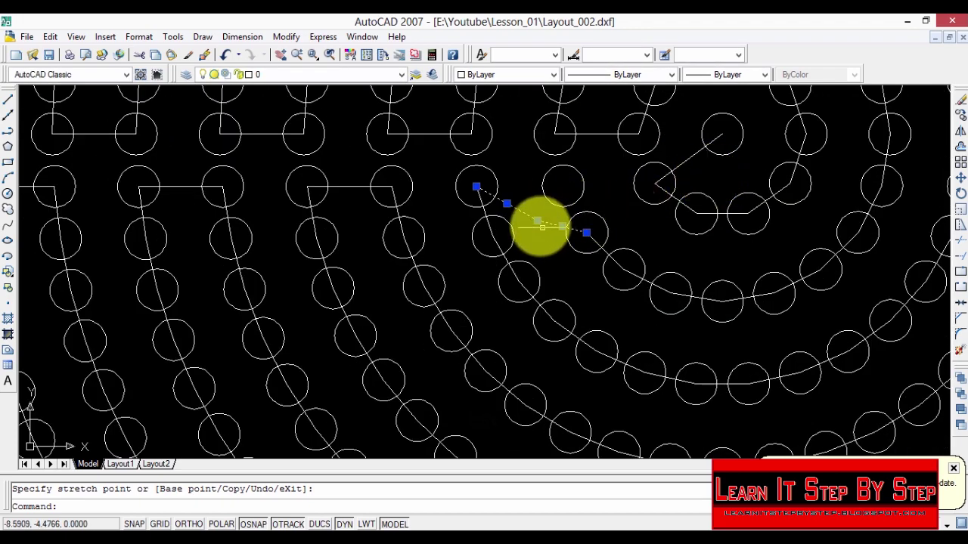
{"action": "left_click", "coordinate": [537, 221]}
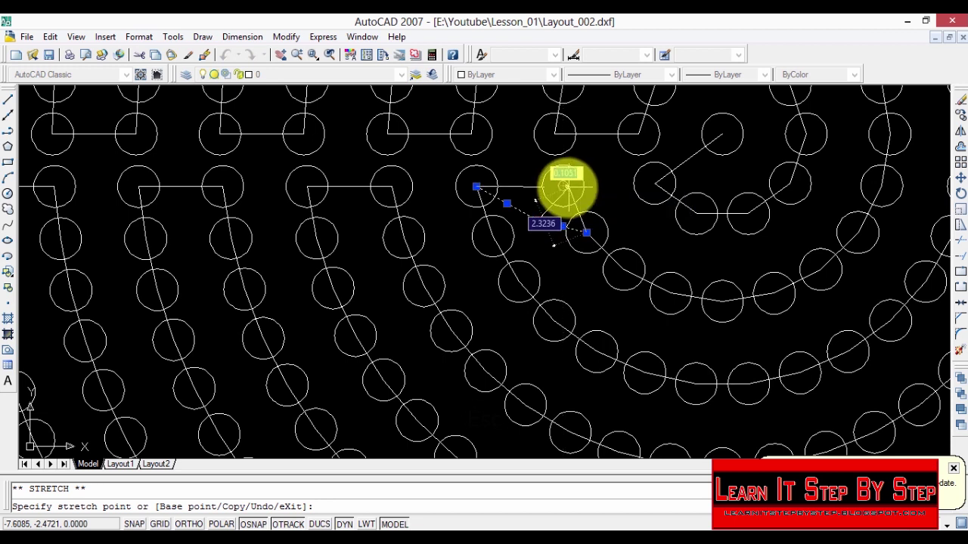
{"action": "left_click", "coordinate": [562, 186]}
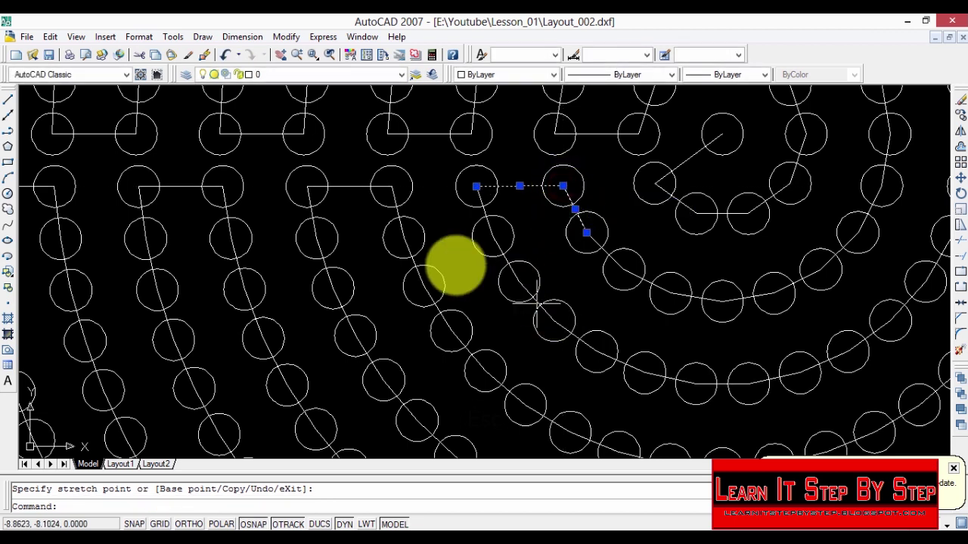
- Move the shared end of the fourth ring's lower-left connecting lines out, snap it to its circle's center, and save the drawing
{"action": "left_click", "coordinate": [393, 188]}
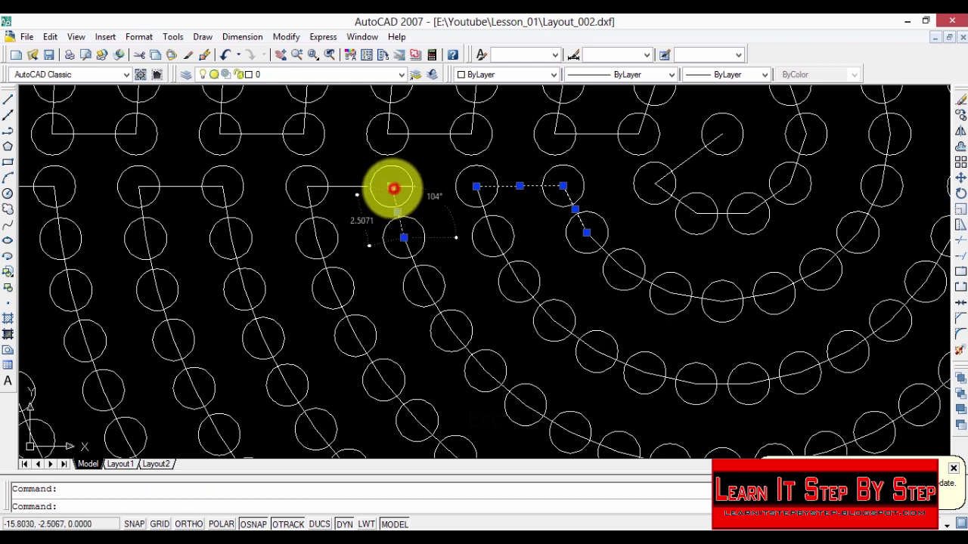
{"action": "key", "text": "Escape"}
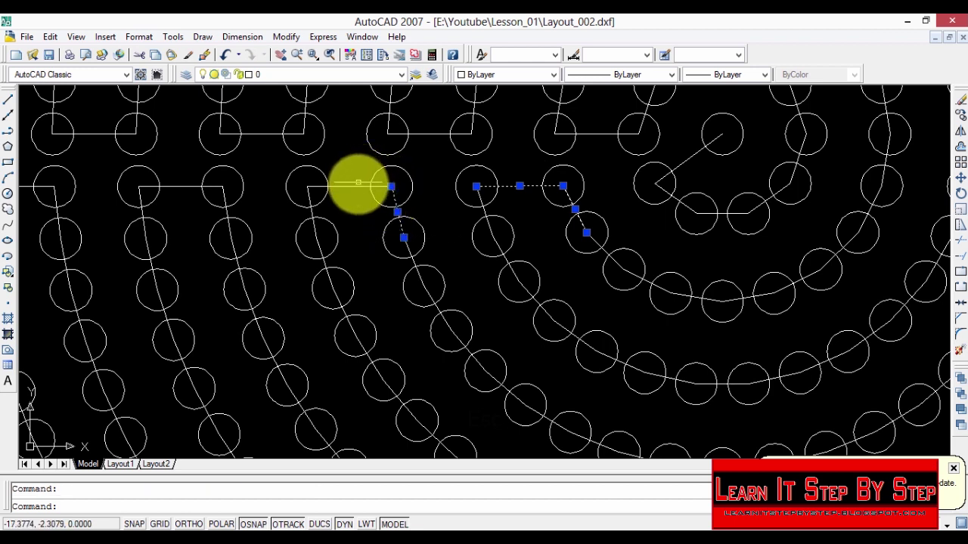
{"action": "left_click", "coordinate": [357, 186]}
{"action": "left_click", "coordinate": [391, 186]}
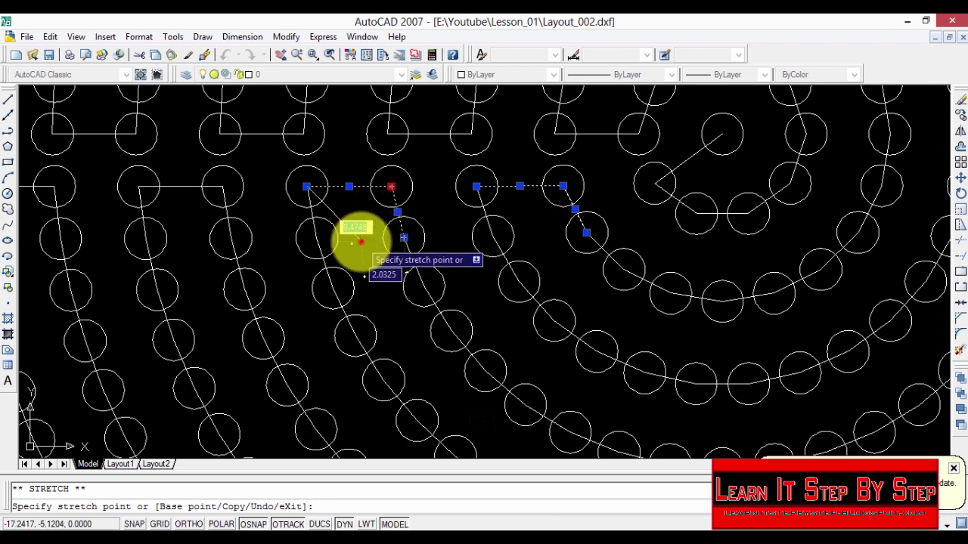
{"action": "left_click", "coordinate": [360, 242]}
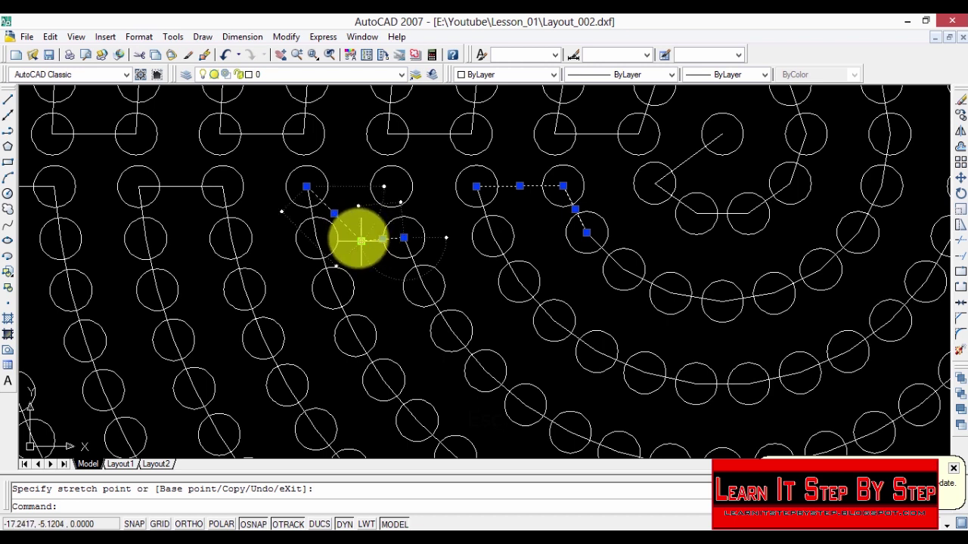
{"action": "left_click", "coordinate": [360, 240]}
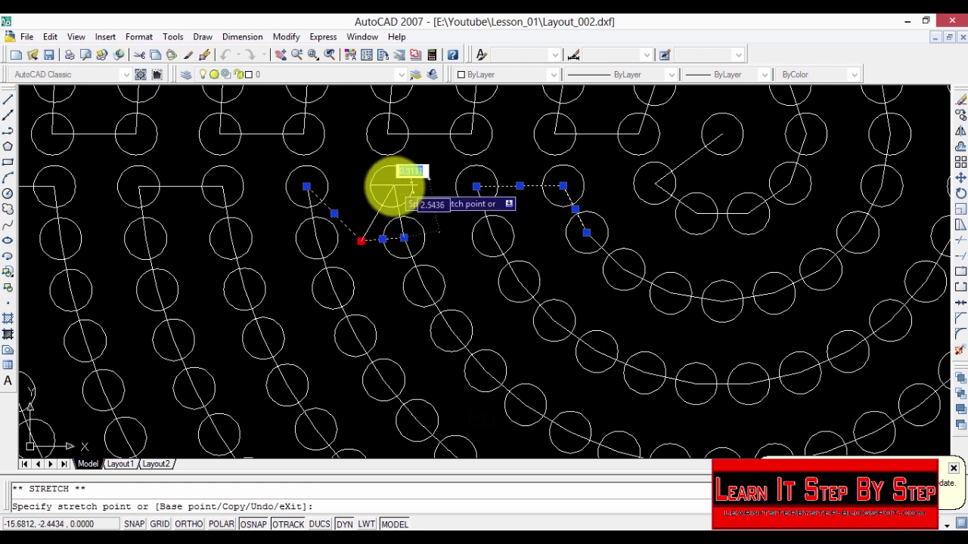
{"action": "scroll", "coordinate": [405, 183], "scroll_direction": "down", "scroll_amount": 4}
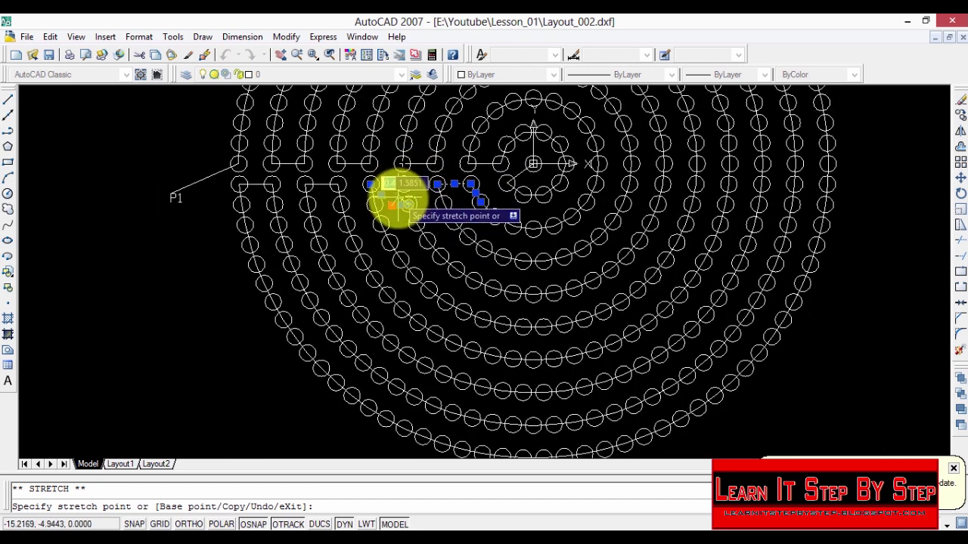
{"action": "scroll", "coordinate": [403, 184], "scroll_direction": "up", "scroll_amount": 1}
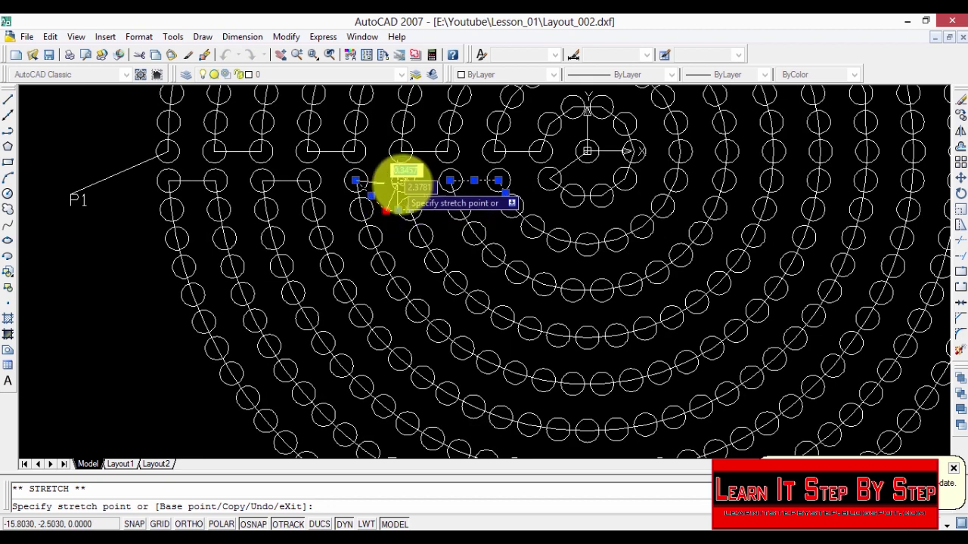
{"action": "left_click", "coordinate": [405, 181]}
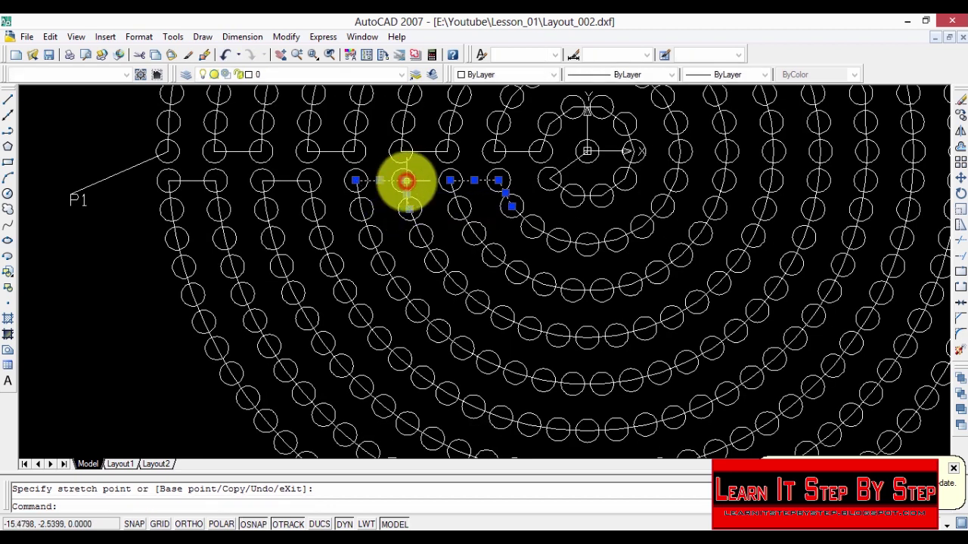
{"action": "scroll", "coordinate": [387, 122], "scroll_direction": "up", "scroll_amount": 1}
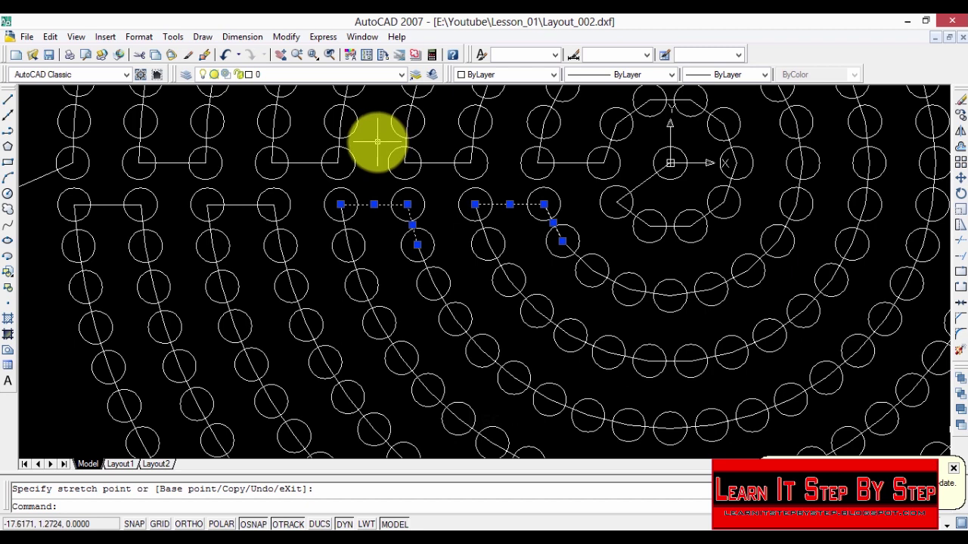
{"action": "key", "text": "ctrl+s"}
- Switch to LedEdit-K, import Layout_002.dxf with the completely accurate connection mode and a scaling of 3, and close the unconnected-lights report
{"action": "left_click", "coordinate": [14, 37]}
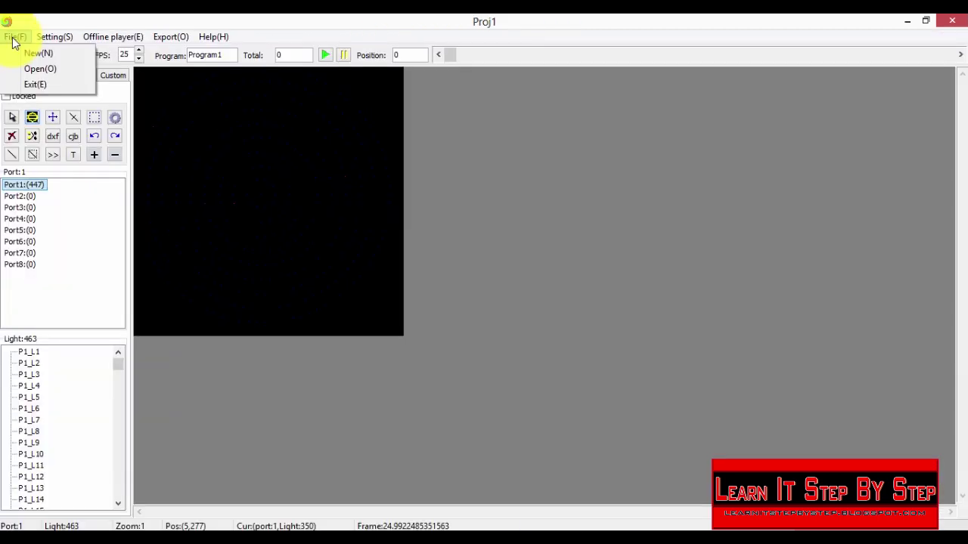
{"action": "left_click", "coordinate": [113, 189]}
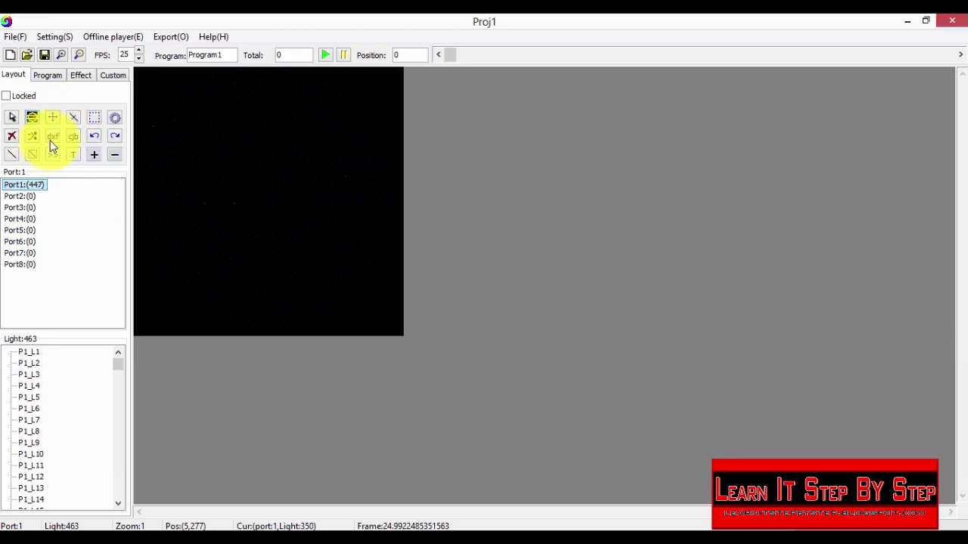
{"action": "left_click", "coordinate": [52, 138]}
{"action": "left_click", "coordinate": [730, 200]}
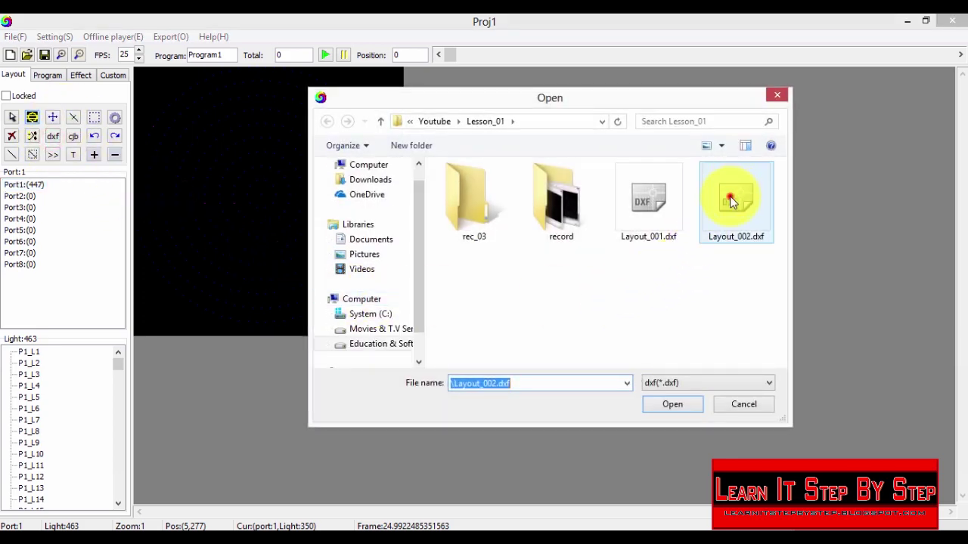
{"action": "left_click", "coordinate": [688, 408]}
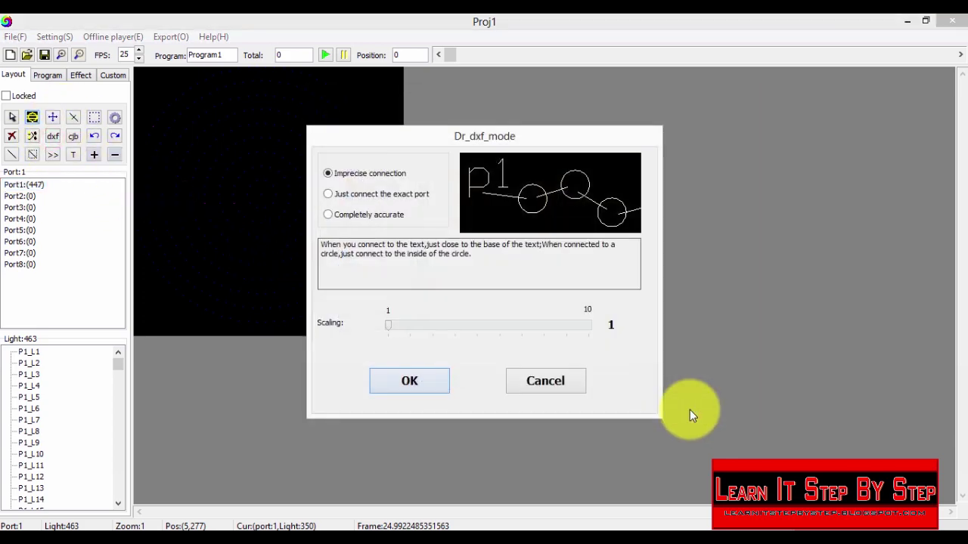
{"action": "left_click", "coordinate": [377, 227]}
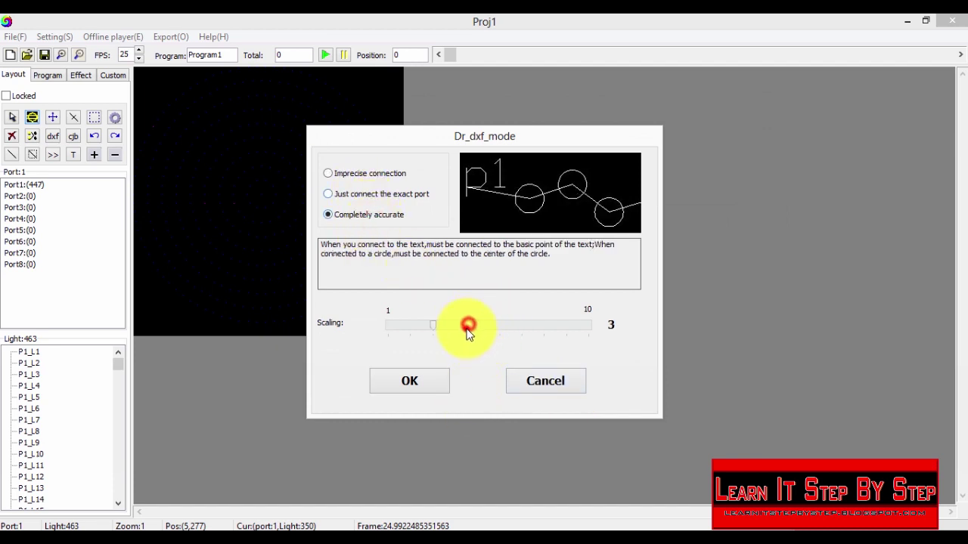
{"action": "left_click", "coordinate": [431, 385]}
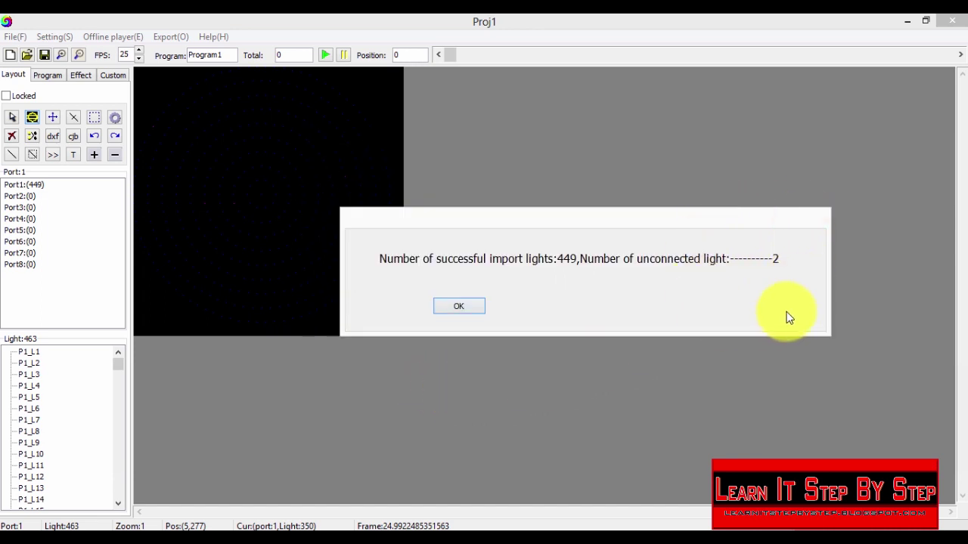
{"action": "left_click", "coordinate": [461, 304]}
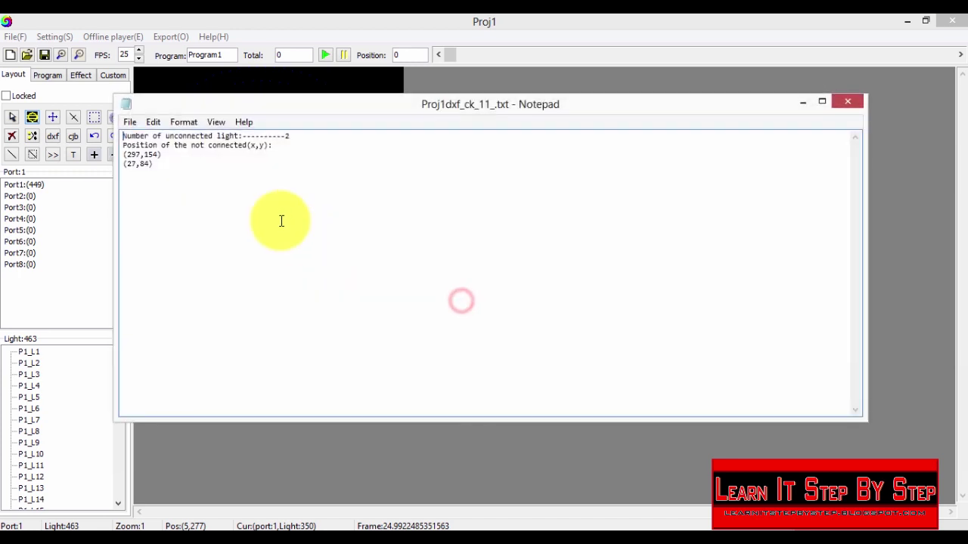
{"action": "left_click", "coordinate": [850, 101]}
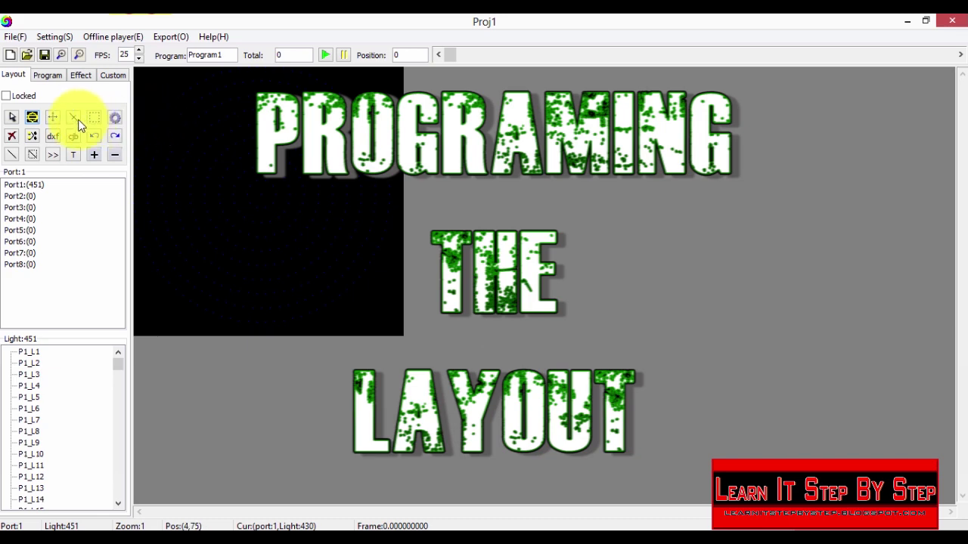
- Select Program1 in the program list and show the effects library for it
{"action": "left_click", "coordinate": [46, 78]}
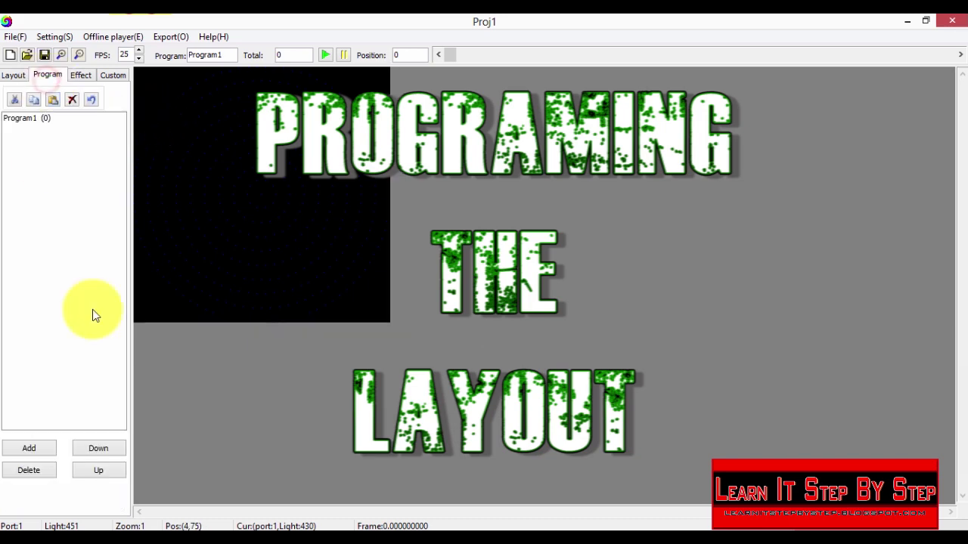
{"action": "left_click", "coordinate": [16, 119]}
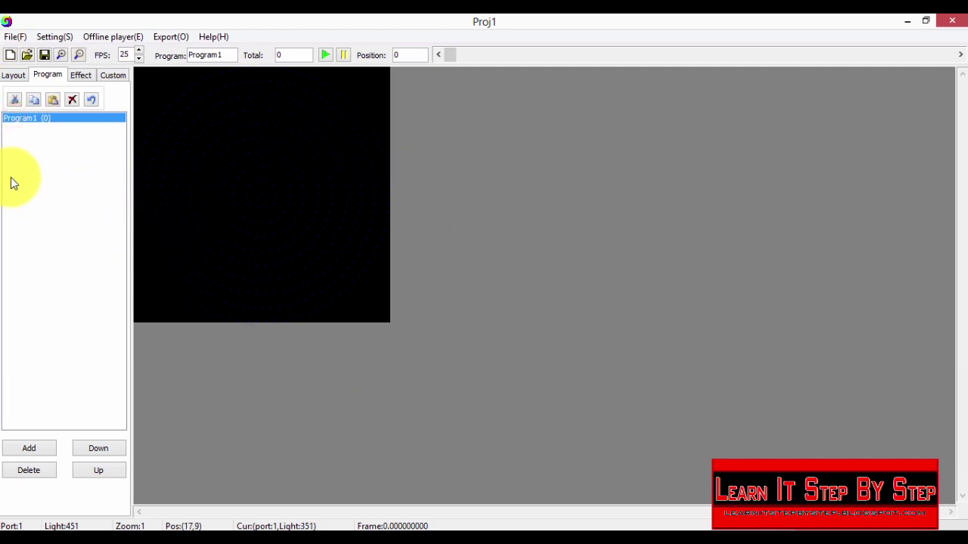
{"action": "left_click", "coordinate": [81, 75]}
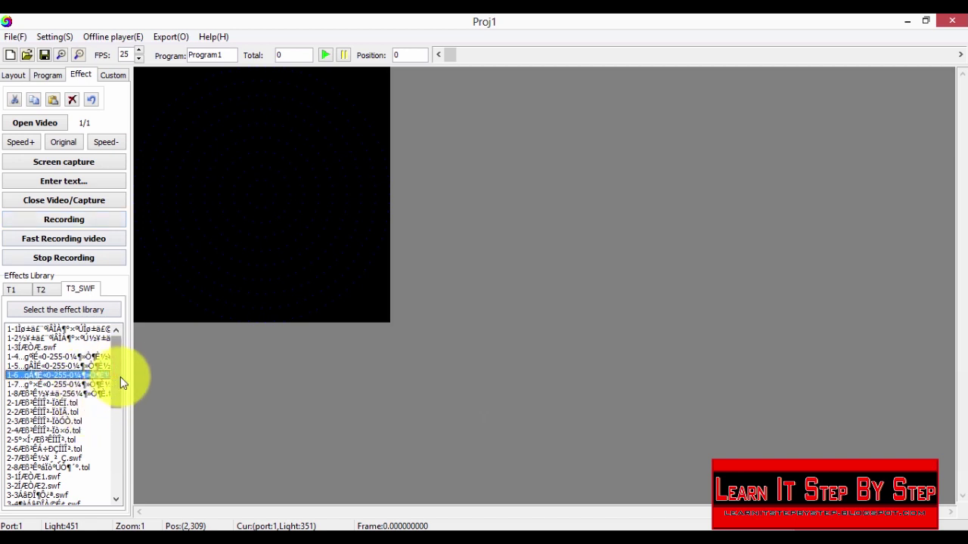
- Preview the 3-1, 3-6, 3-9 and 4-6 effects from the T3_SWF library on the layout
{"action": "left_click_drag", "start_coordinate": [119, 378], "coordinate": [121, 414]}
{"action": "left_click", "coordinate": [59, 386]}
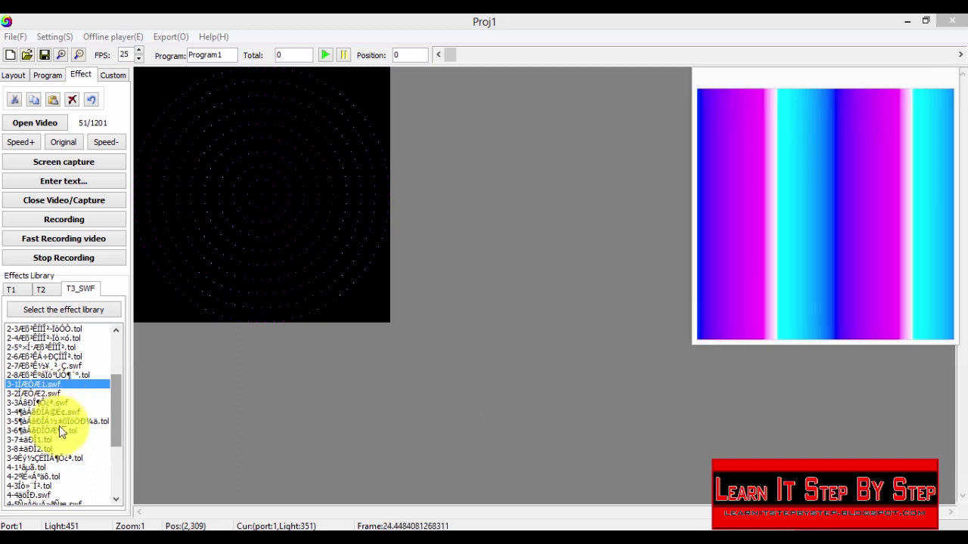
{"action": "left_click", "coordinate": [61, 430]}
{"action": "scroll", "coordinate": [46, 407], "scroll_direction": "down", "scroll_amount": 2}
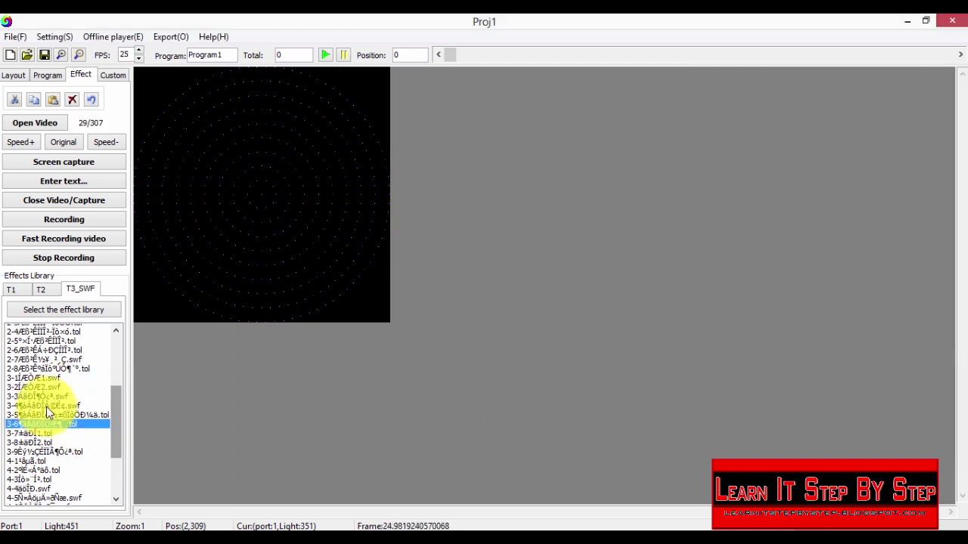
{"action": "left_click", "coordinate": [37, 402]}
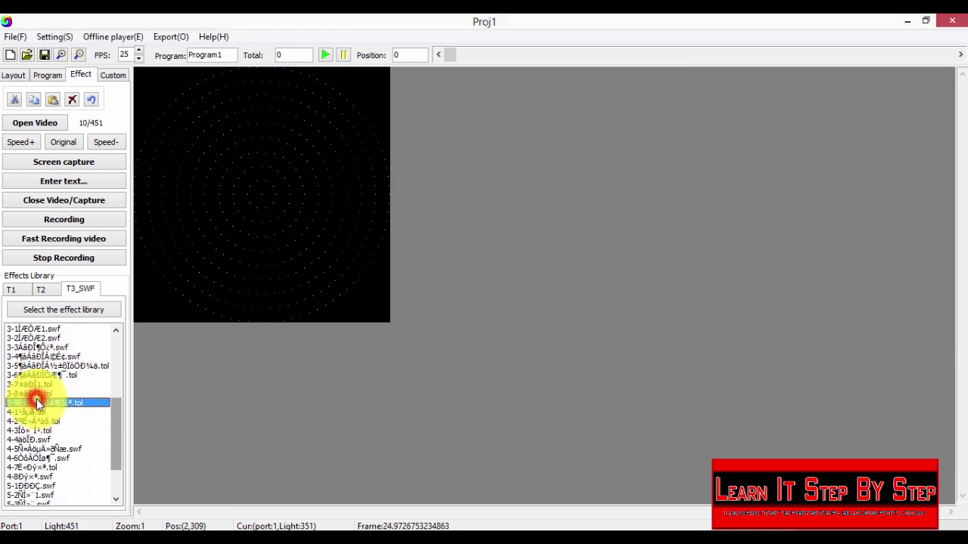
{"action": "left_click", "coordinate": [51, 459]}
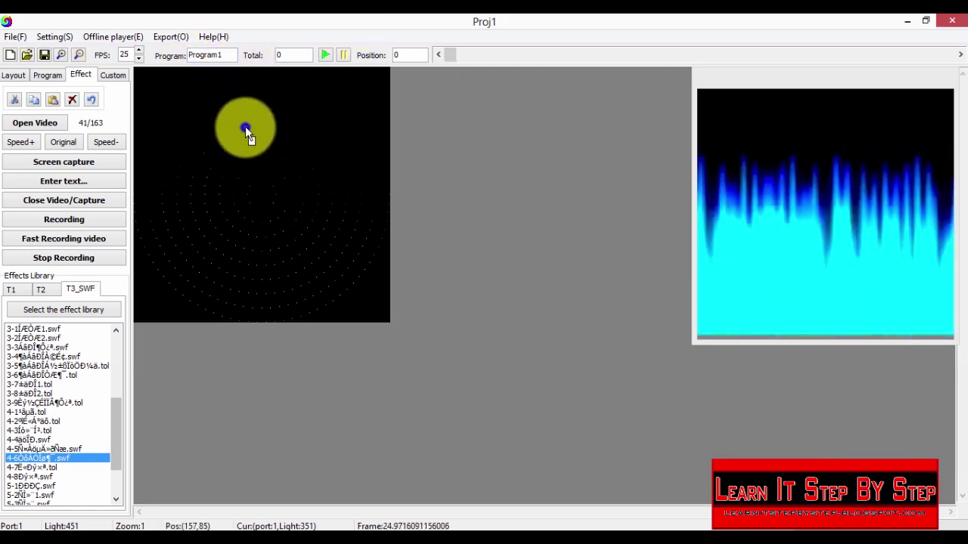
{"action": "left_click", "coordinate": [50, 38]}
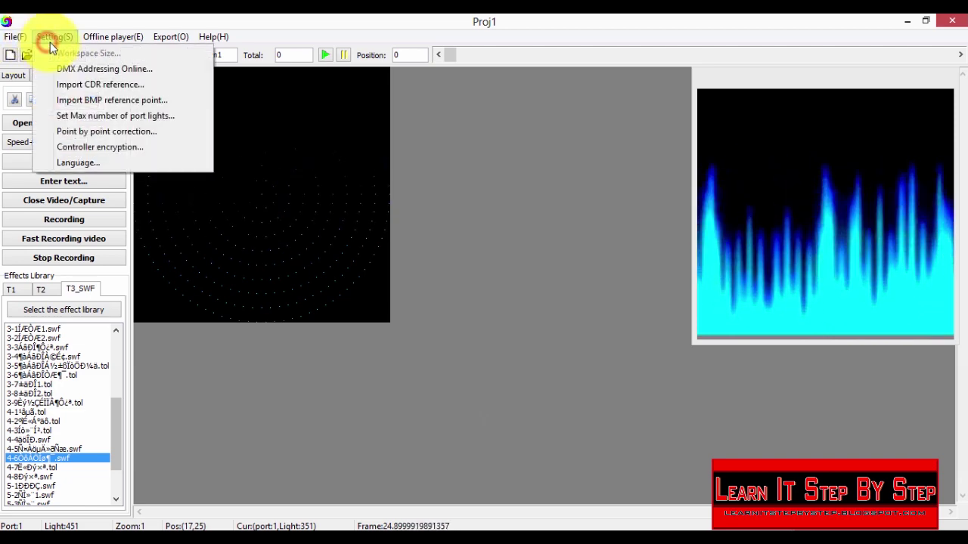
{"action": "left_click", "coordinate": [90, 24]}
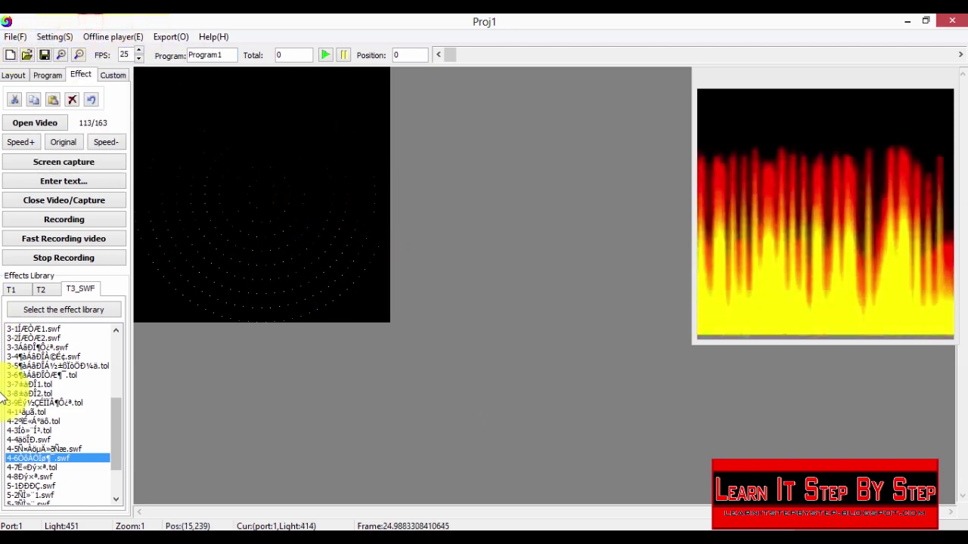
- Preview the 5-2, 4-7, 5-8KTV4, 5-7KTV2 and 5-6KTV1 effects from the T3_SWF library on the layout
{"action": "left_click", "coordinate": [50, 496]}
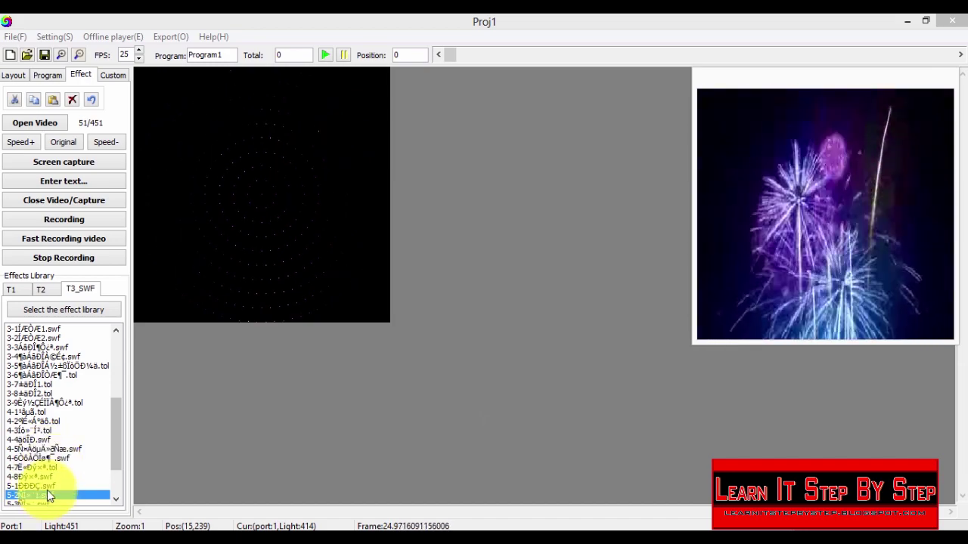
{"action": "left_click", "coordinate": [79, 469]}
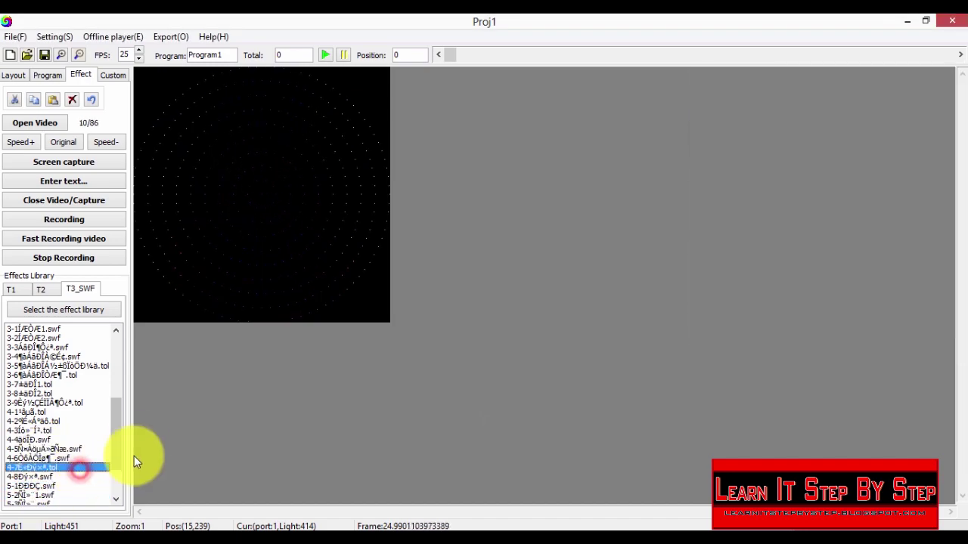
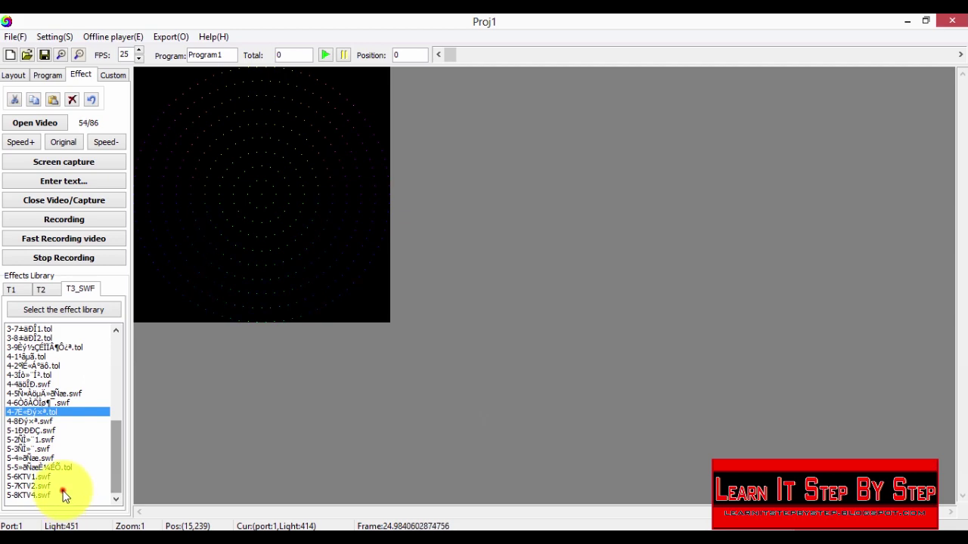
{"action": "left_click", "coordinate": [63, 494]}
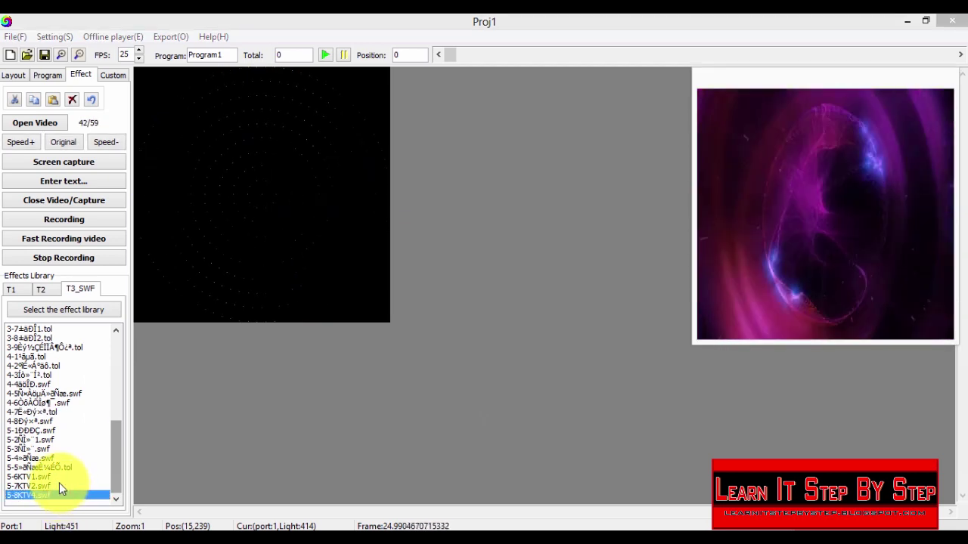
{"action": "left_click", "coordinate": [60, 485]}
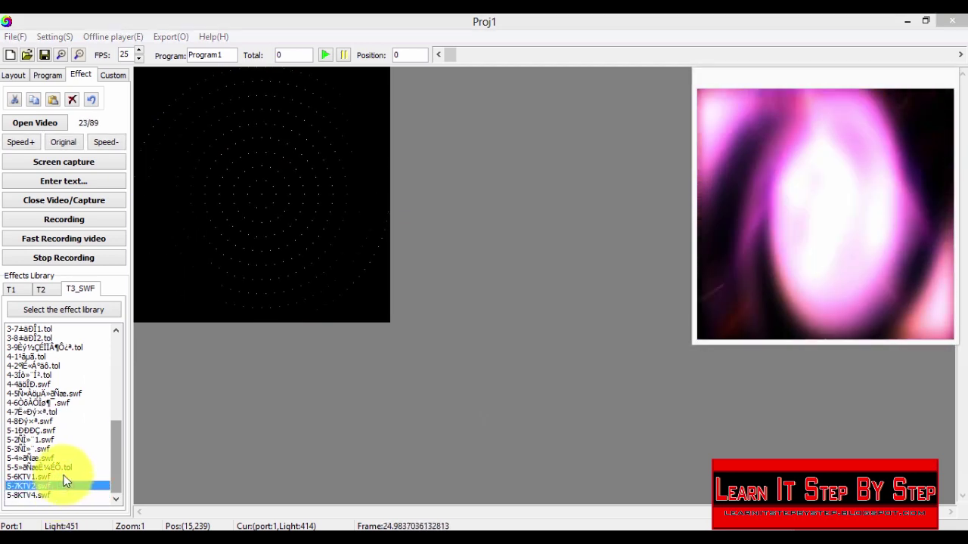
{"action": "left_click", "coordinate": [65, 478]}
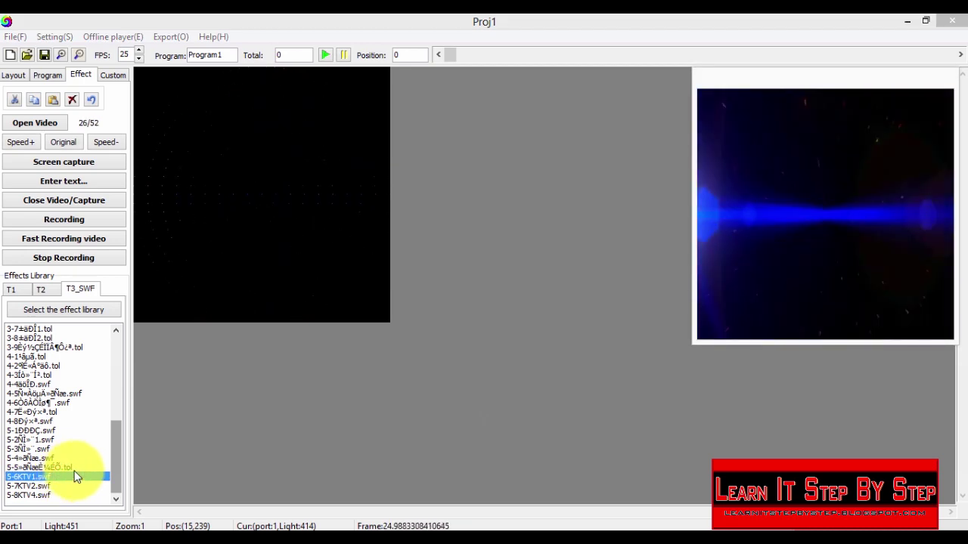
- Preview the 5-5, 5-4, 5-3, 5-2, 4-6, 4-4 and 2-5 effects on the layout, and close the playing effect video
{"action": "left_click", "coordinate": [75, 469]}
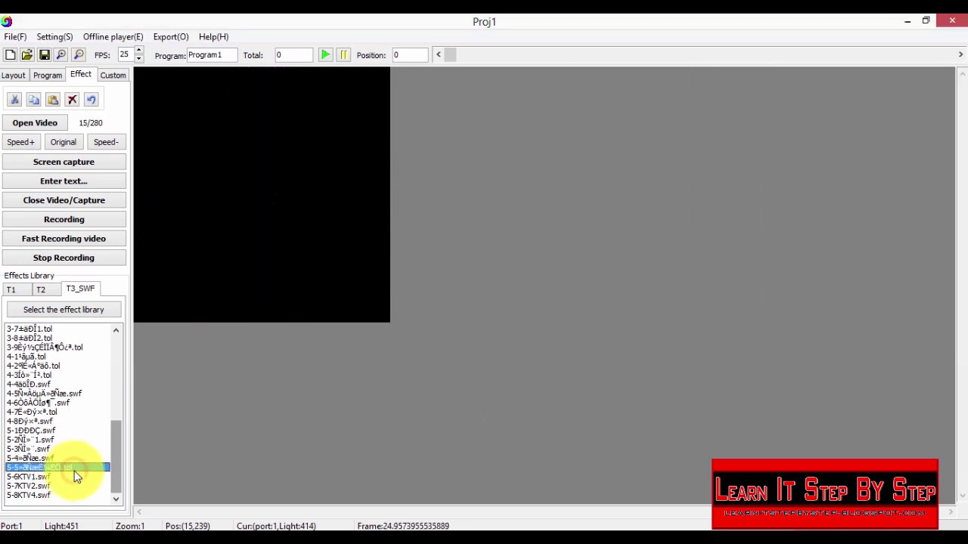
{"action": "left_click", "coordinate": [48, 459]}
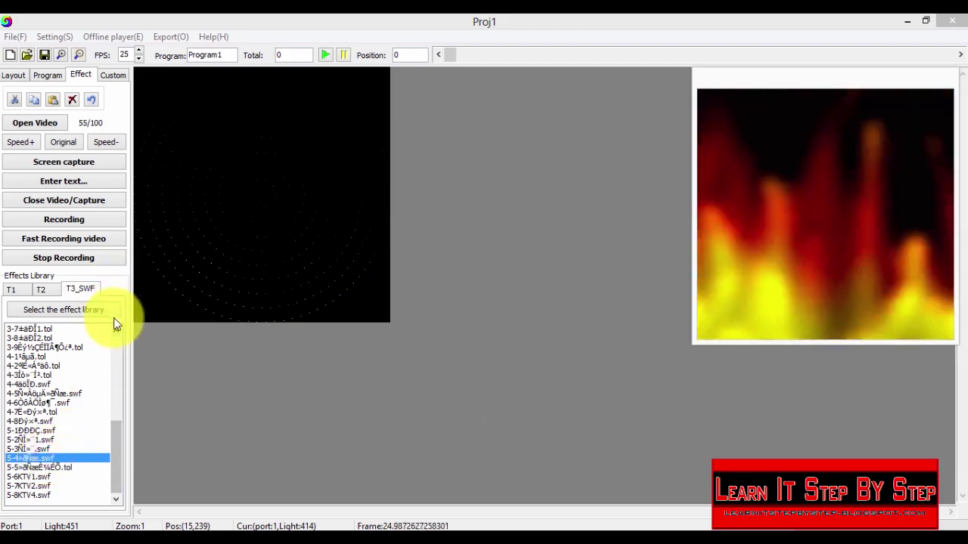
{"action": "left_click", "coordinate": [40, 449]}
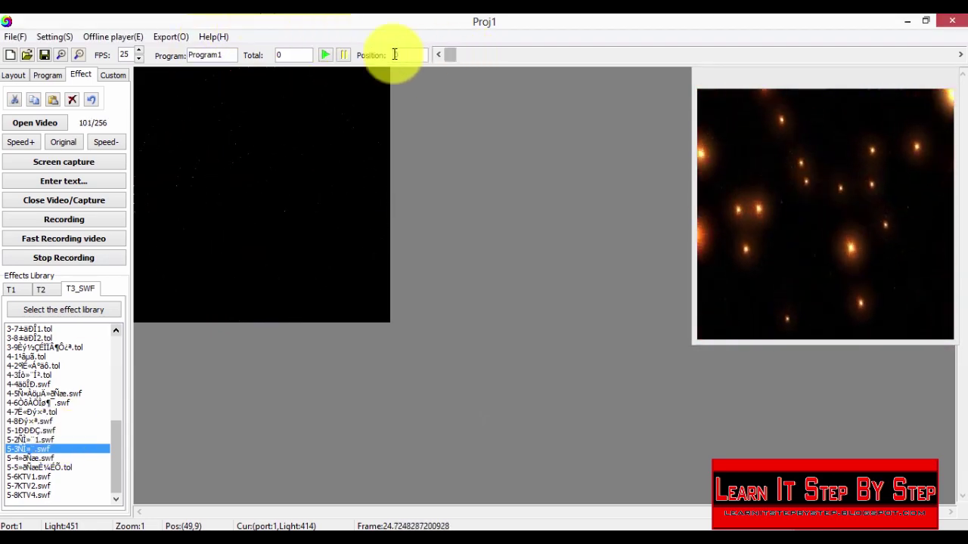
{"action": "left_click", "coordinate": [47, 439]}
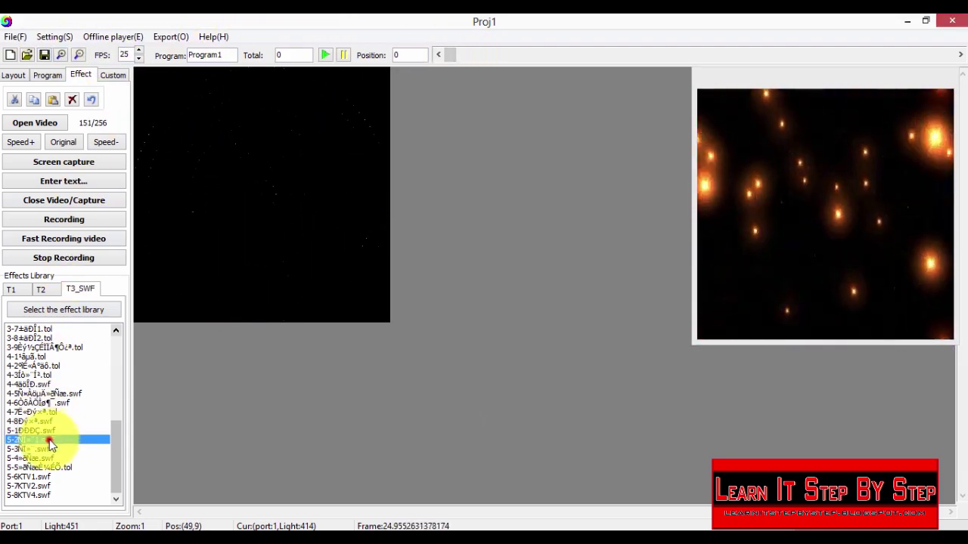
{"action": "left_click", "coordinate": [63, 406]}
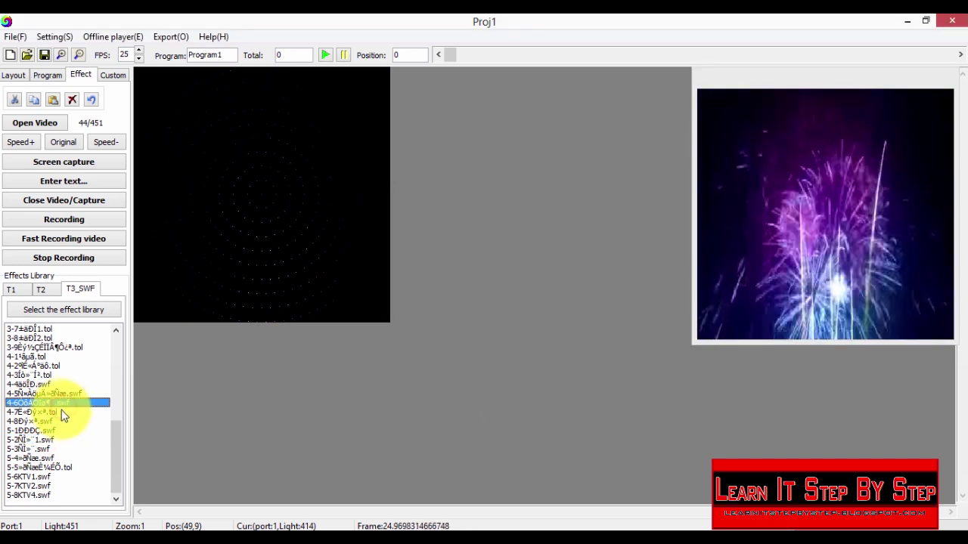
{"action": "left_click", "coordinate": [52, 384]}
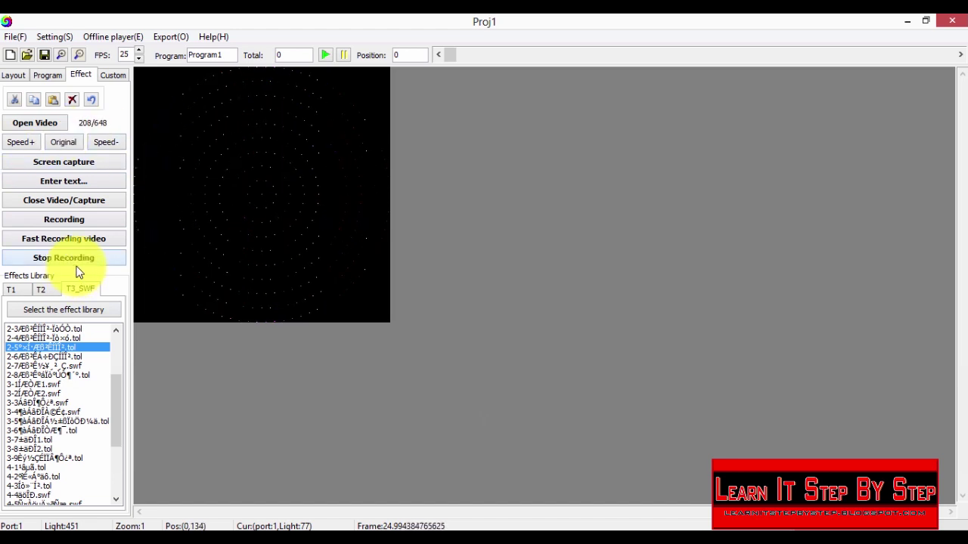
{"action": "left_click", "coordinate": [97, 201]}
{"action": "scroll", "coordinate": [310, 216], "scroll_direction": "down", "scroll_amount": 4}
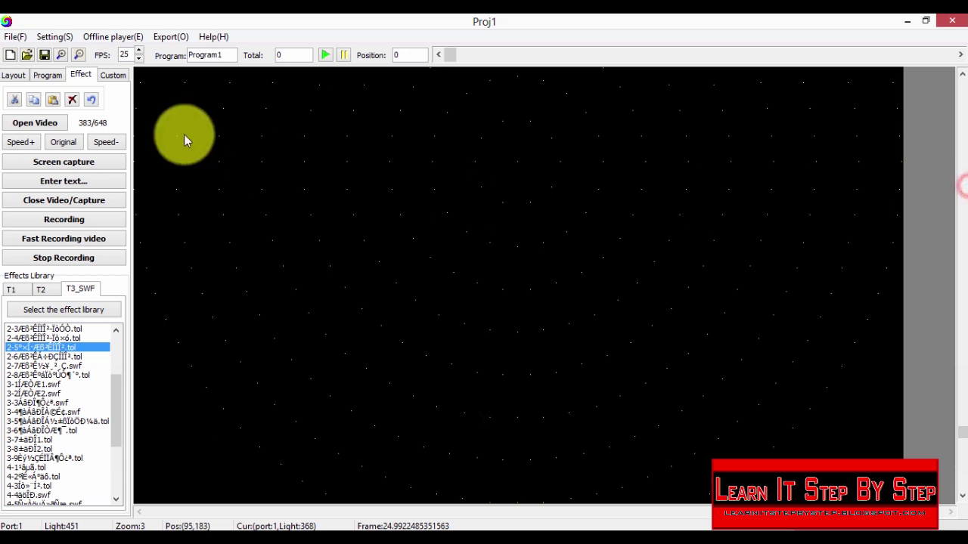
{"action": "left_click", "coordinate": [68, 36]}
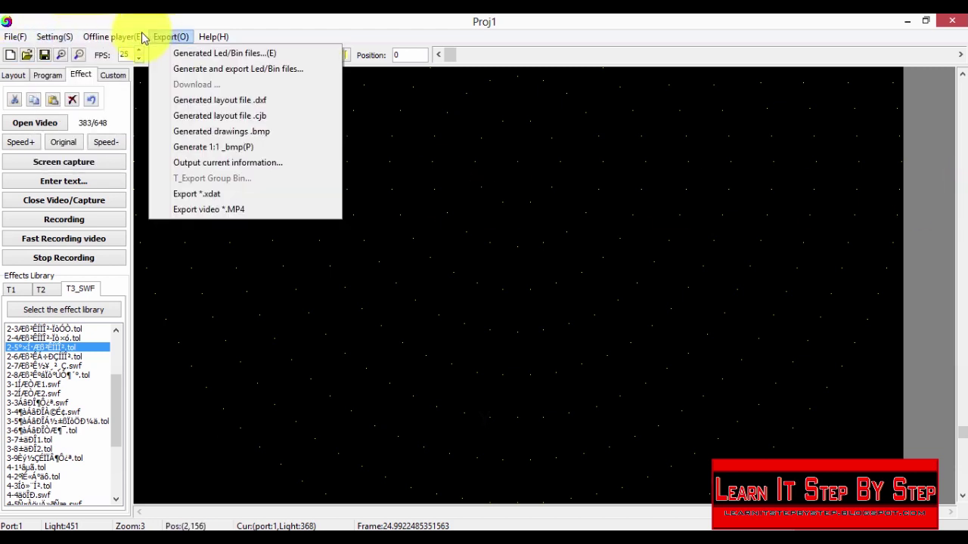
{"action": "mouse_move", "coordinate": [180, 39]}
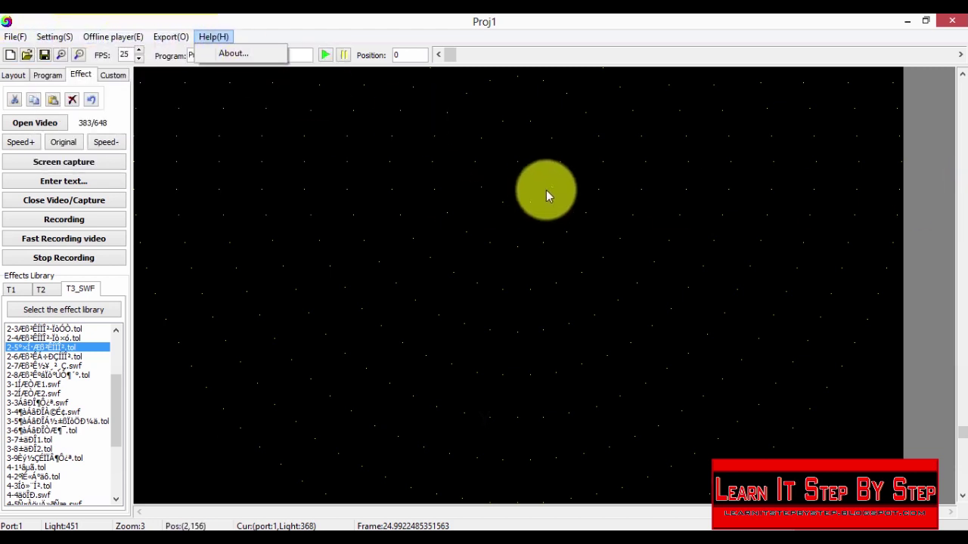
{"action": "left_click", "coordinate": [547, 190]}
{"action": "scroll", "coordinate": [385, 236], "scroll_direction": "down", "scroll_amount": 2}
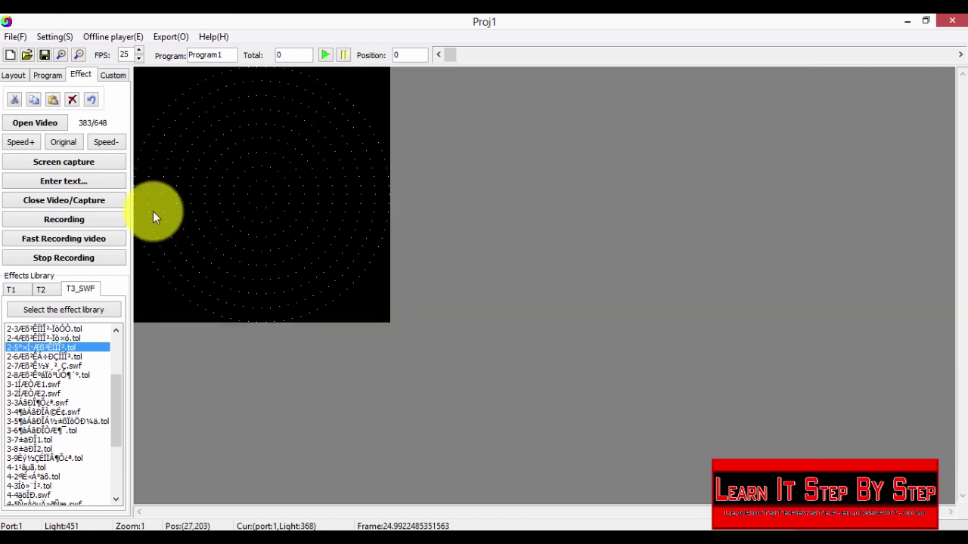